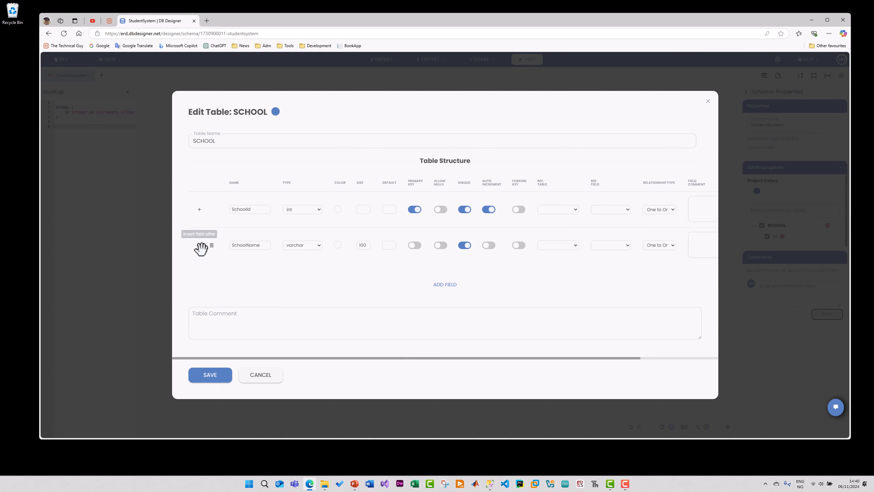
Save the SCHOOL table with its current fields and reopen it for editing.
left_click(210, 377)
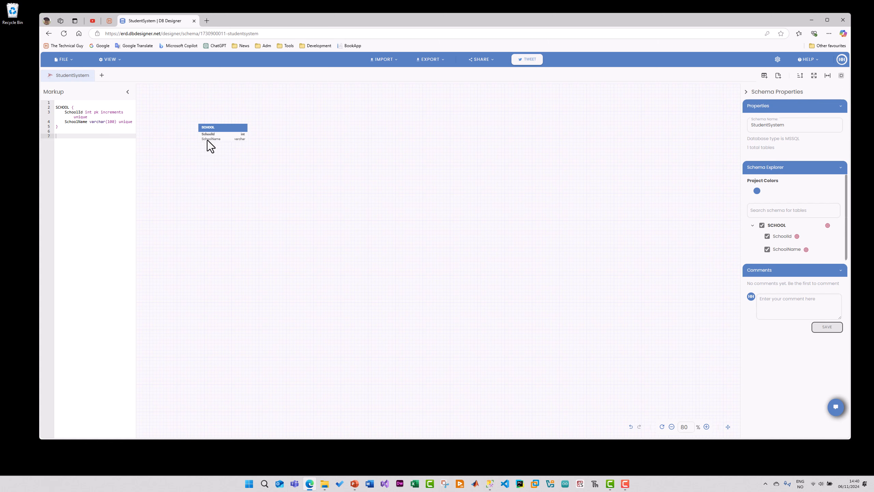
left_click(228, 129)
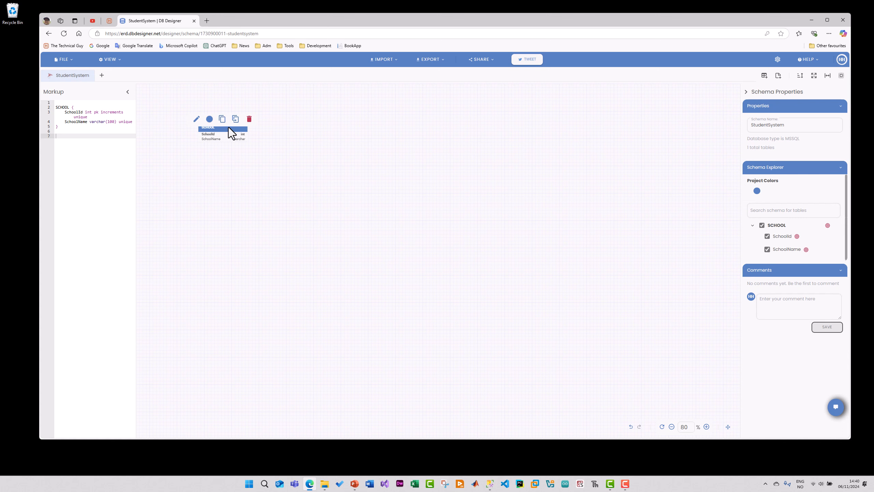
left_click(197, 120)
Add a field named Website after SchoolName with type varchar and size 100.
left_click(199, 245)
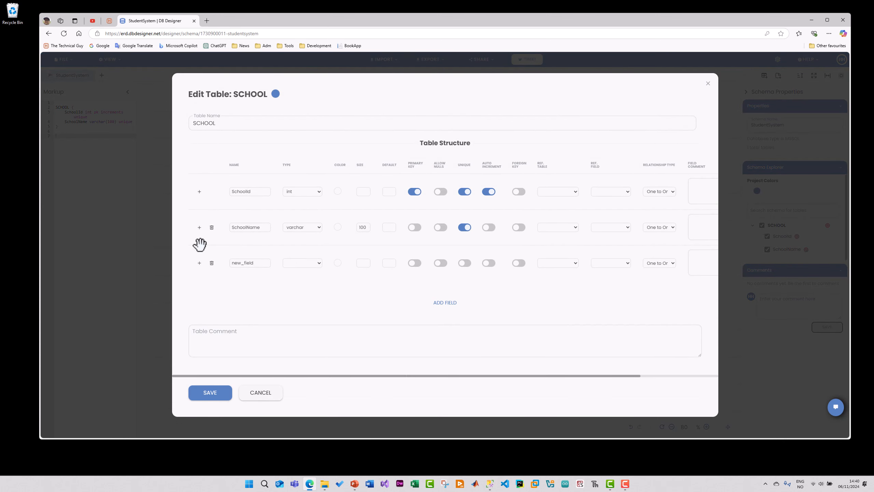
double_click(258, 263)
type("Website")
left_click(317, 267)
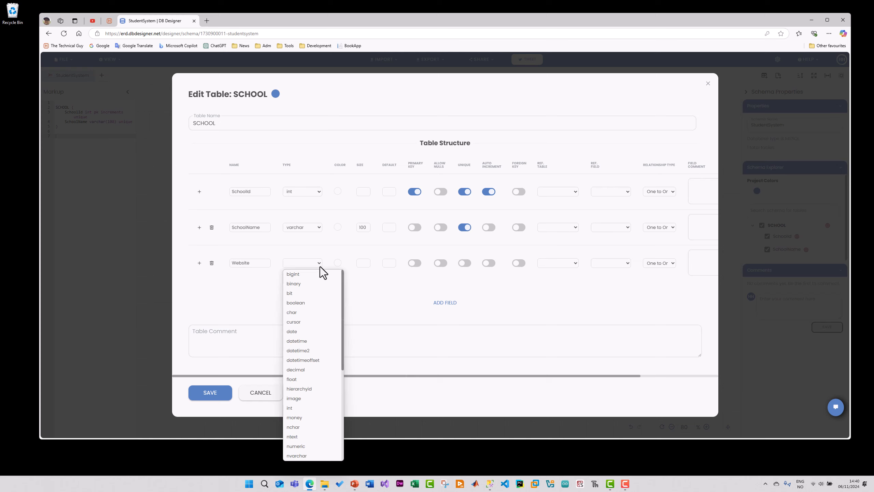
scroll(307, 395, "down", 5)
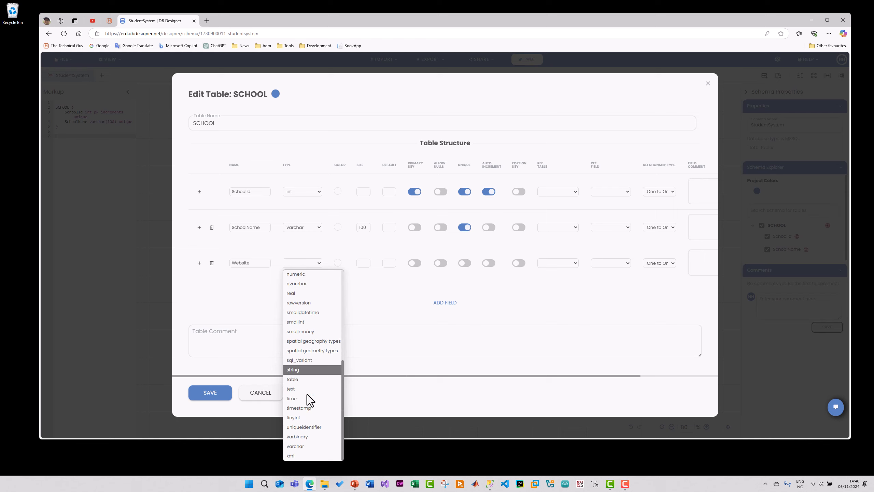
left_click(311, 446)
left_click(363, 263)
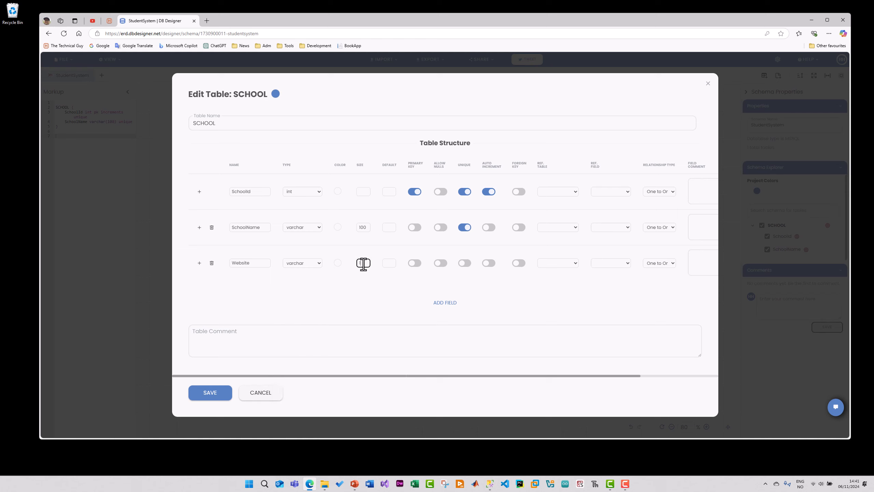
type("100")
Insert a field named Address after the Website field of the SCHOOL table.
left_click(199, 264)
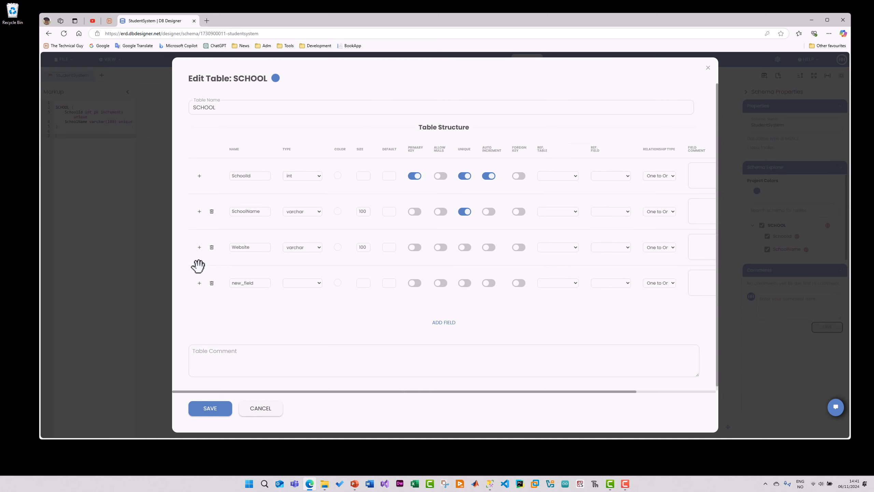
double_click(260, 285)
type("Addrress")
key("BackSpace")
key("BackSpace")
key("BackSpace")
type("ess")
Set the Address field to type varchar with size 100 and save the SCHOOL table.
left_click(315, 282)
left_click(316, 283)
scroll(314, 271, "down", 5)
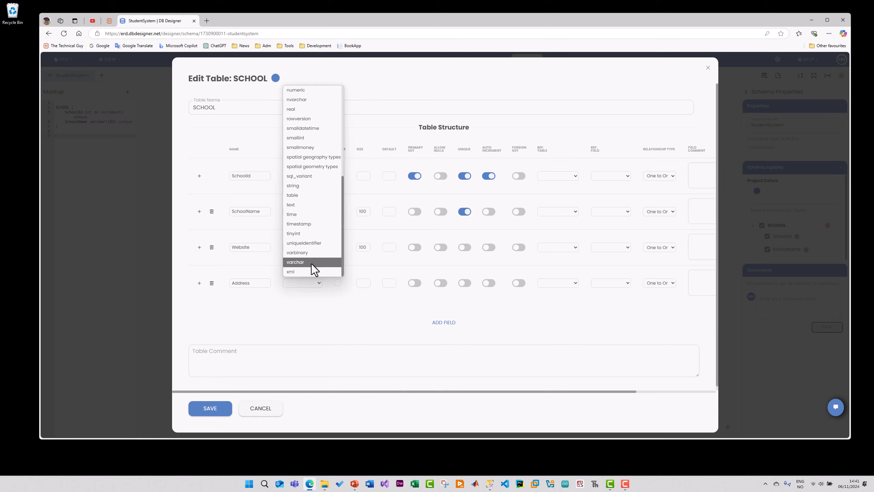
left_click(311, 264)
left_click(365, 285)
type("1")
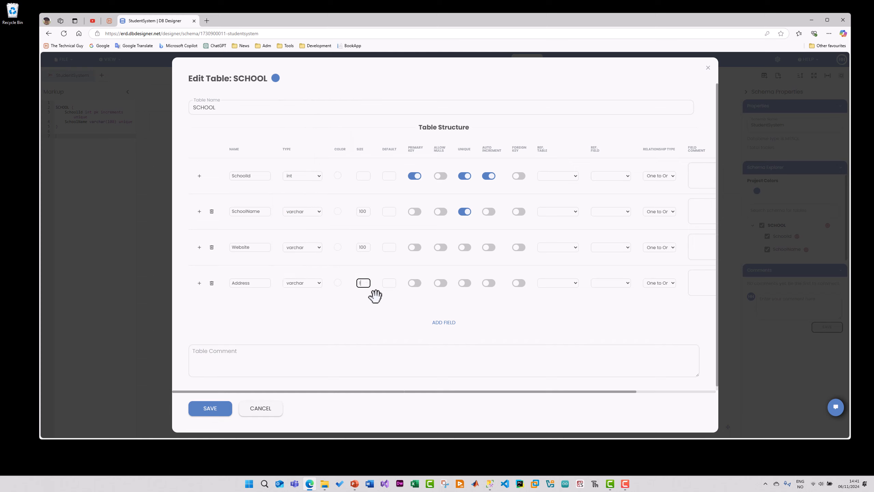
type("00")
left_click(365, 325)
left_click(211, 408)
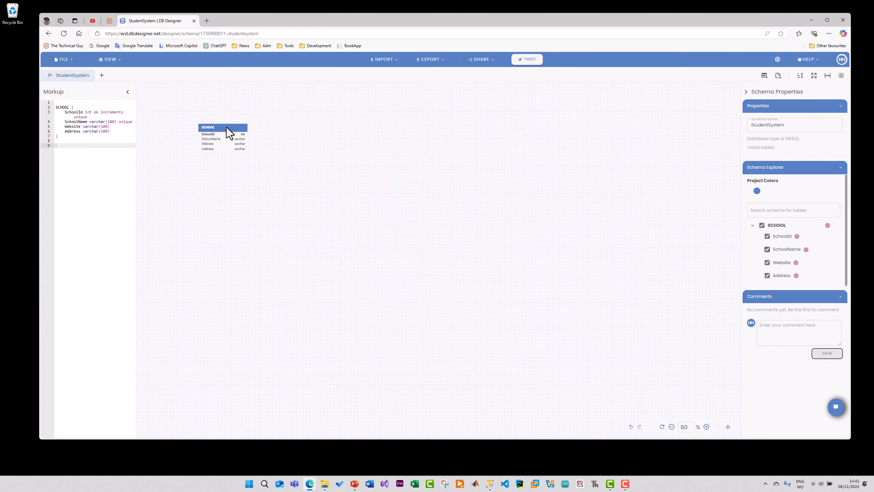
Move the SCHOOL table toward the upper-left of the diagram canvas and view its colour choices without changing the colour.
left_click_drag(227, 127, 213, 125)
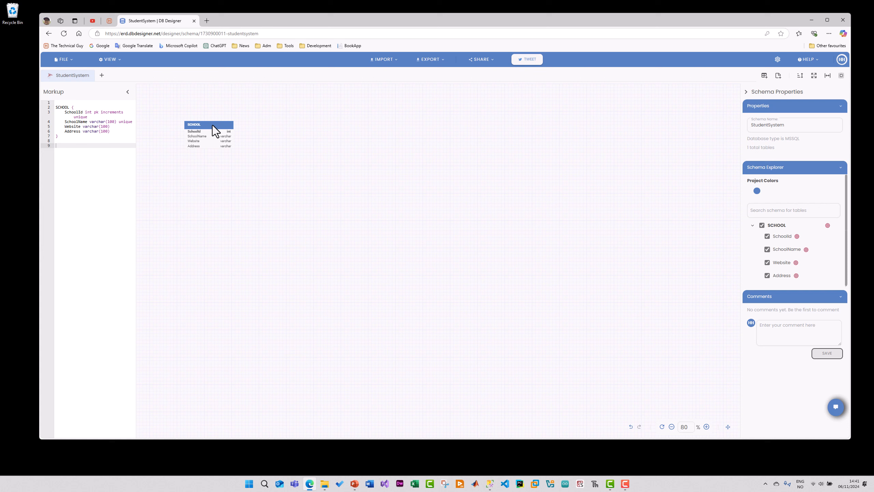
left_click(707, 426)
left_click(706, 426)
left_click(706, 427)
left_click(707, 427)
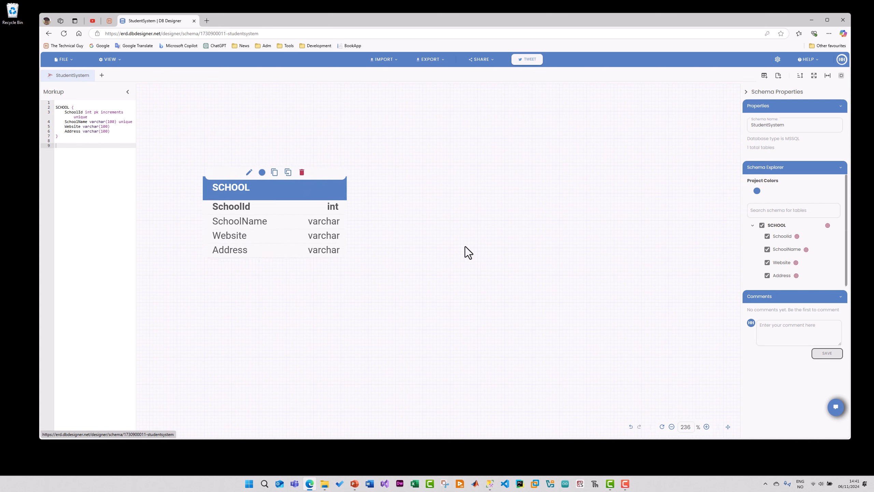
left_click_drag(293, 191, 267, 133)
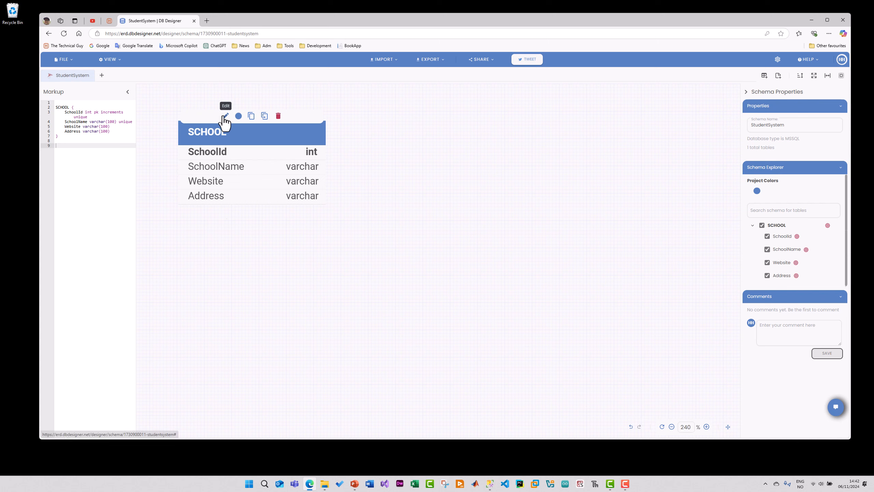
left_click(238, 116)
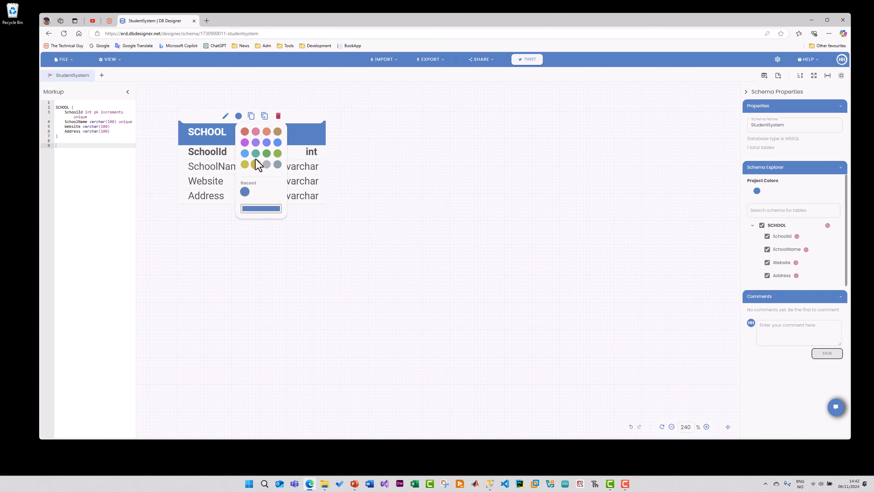
left_click(206, 137)
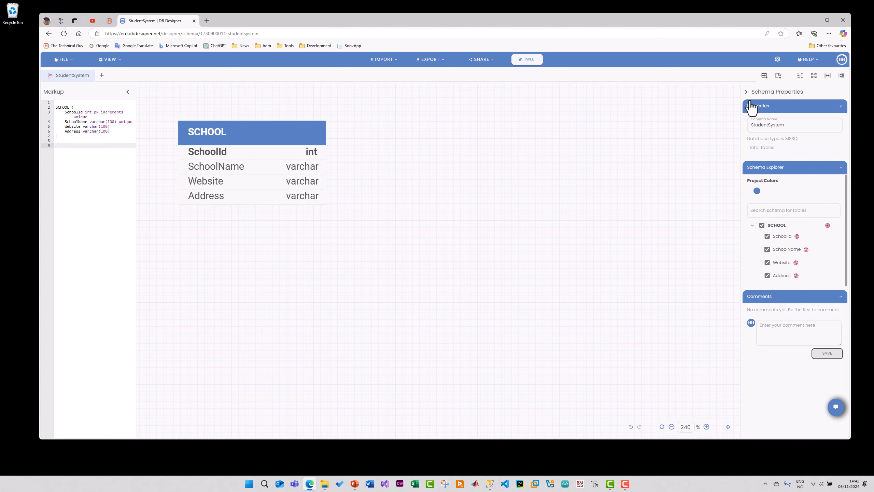
Start a new table named CLASS and define its primary key field as ClassId of type int.
left_click(764, 77)
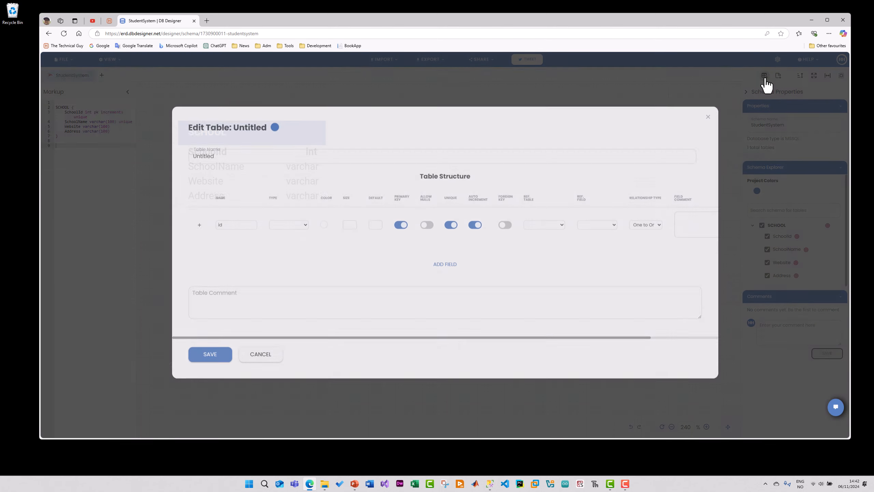
left_click(329, 157)
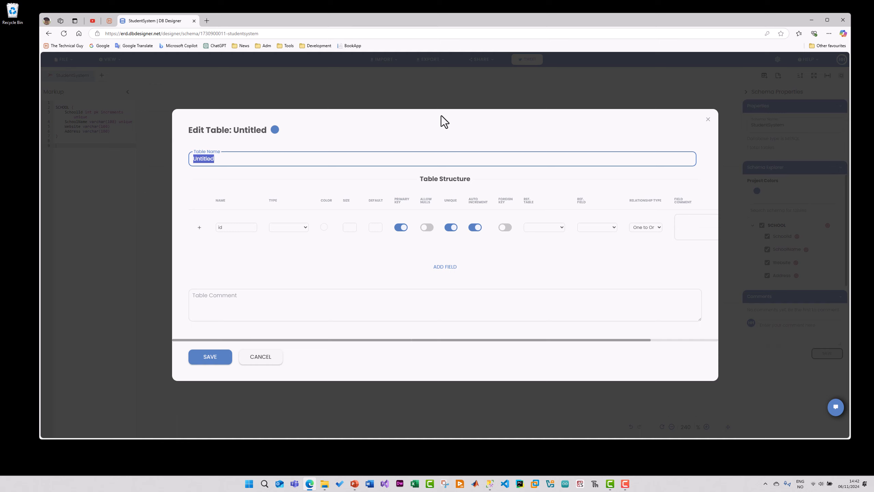
type("CLASS")
double_click(240, 230)
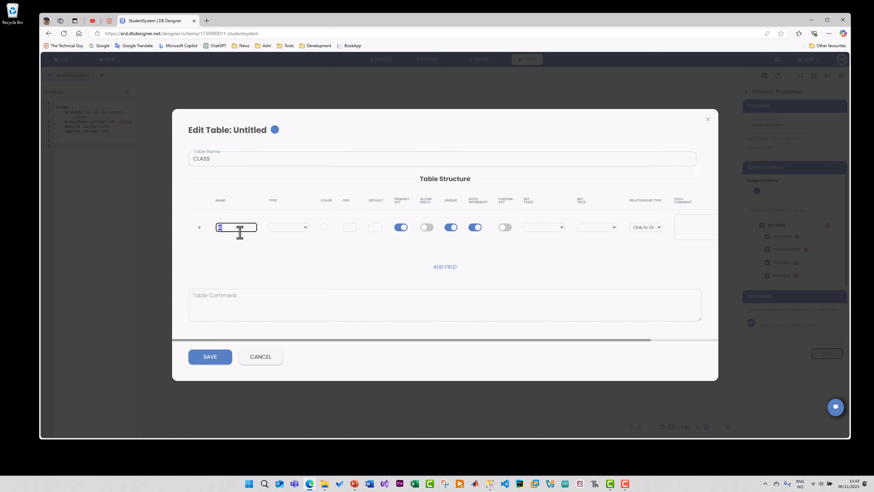
type("ClassId")
left_click(306, 228)
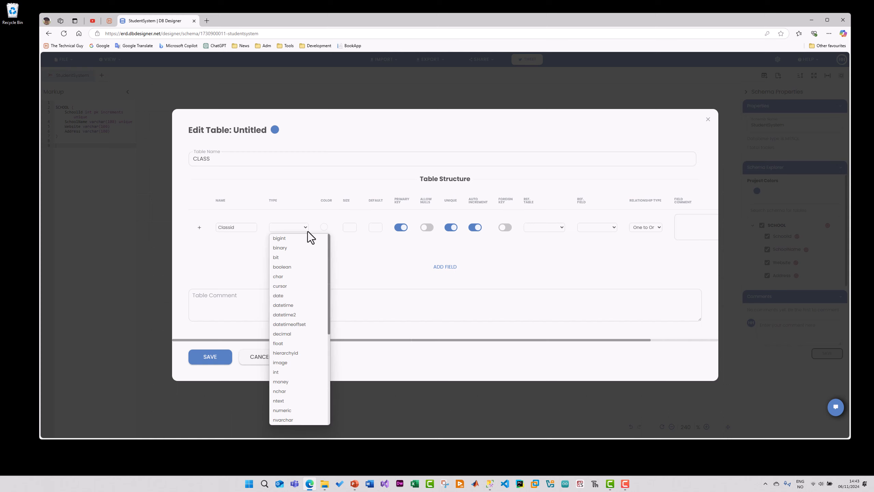
left_click(296, 368)
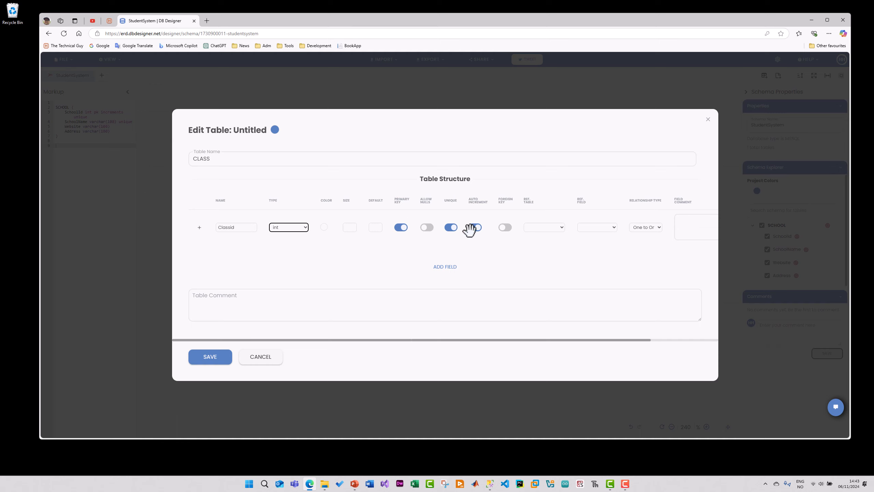
Add a field named ClassName of type varchar to the CLASS table and mark it unique.
left_click(449, 270)
double_click(263, 246)
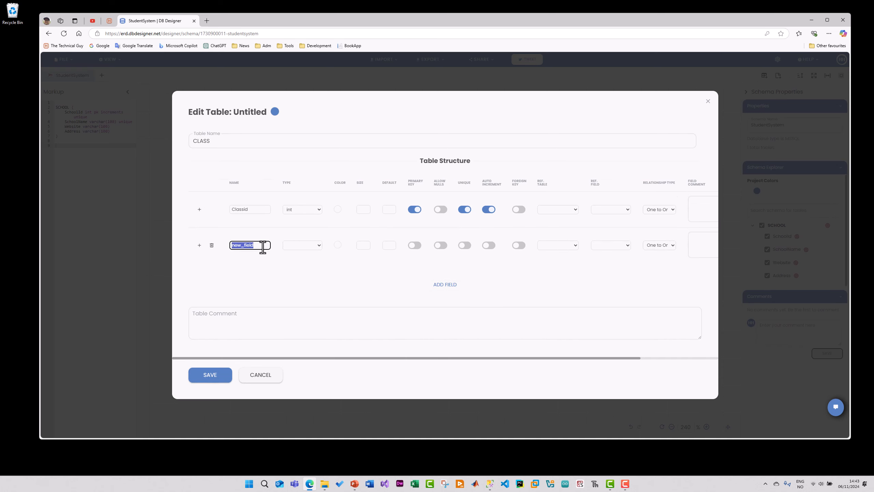
type("ClassName")
left_click(317, 246)
scroll(317, 432, "down", 5)
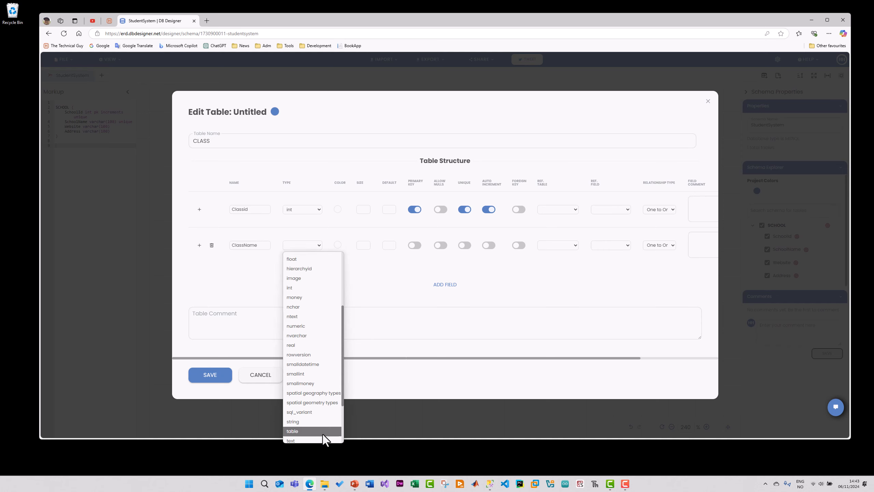
left_click(309, 428)
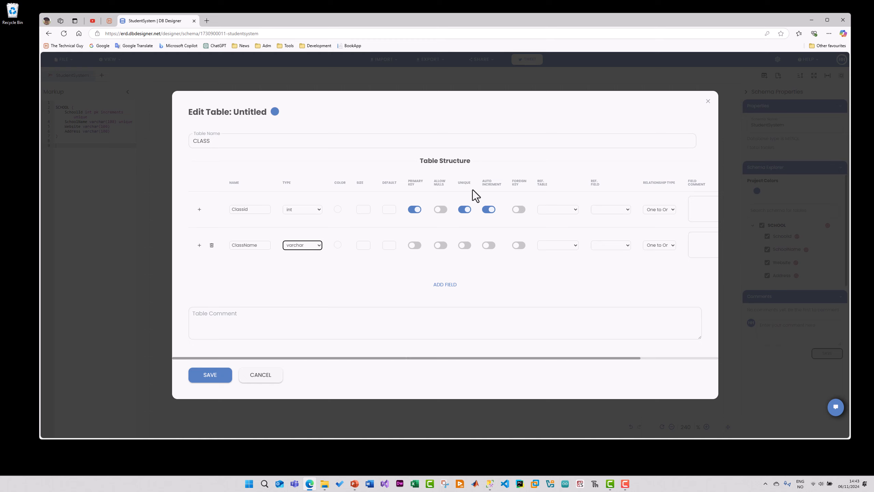
left_click(466, 246)
Add a field named ClassCode to the CLASS table with type varchar and size 10.
left_click(445, 285)
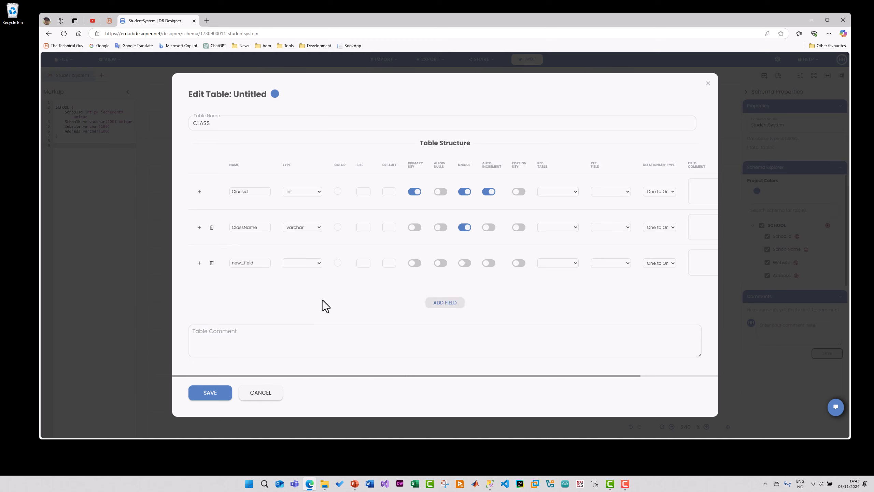
double_click(256, 263)
type("Class")
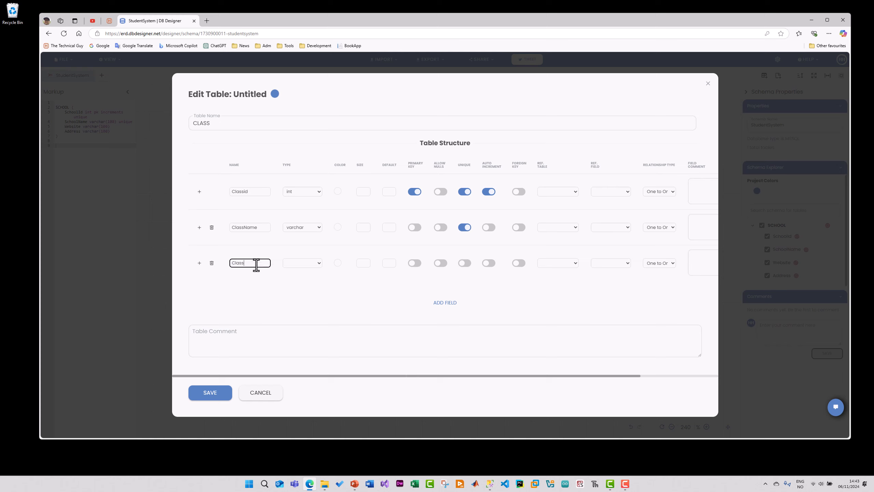
type("Code")
left_click(320, 263)
scroll(324, 446, "down", 5)
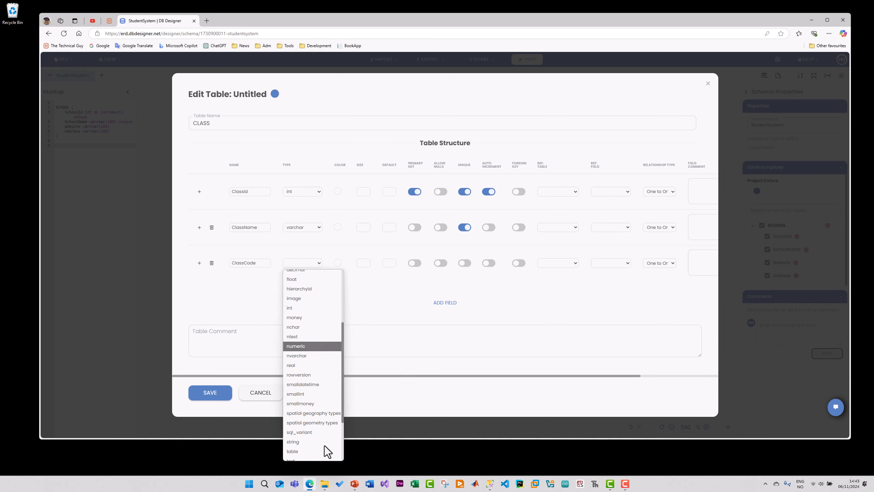
left_click(313, 447)
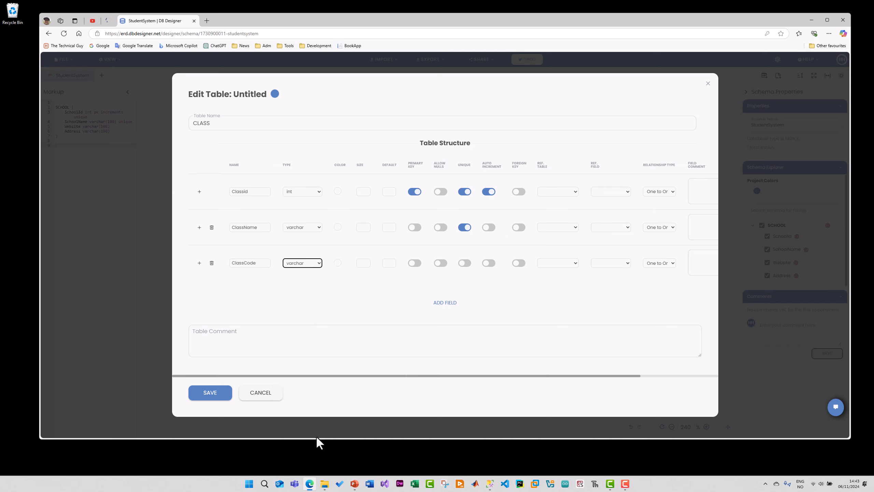
left_click(362, 263)
type("10")
Set the ClassName size to 50 and make ClassCode the unique field instead of ClassName.
left_click(362, 228)
left_click(398, 303)
left_click(467, 263)
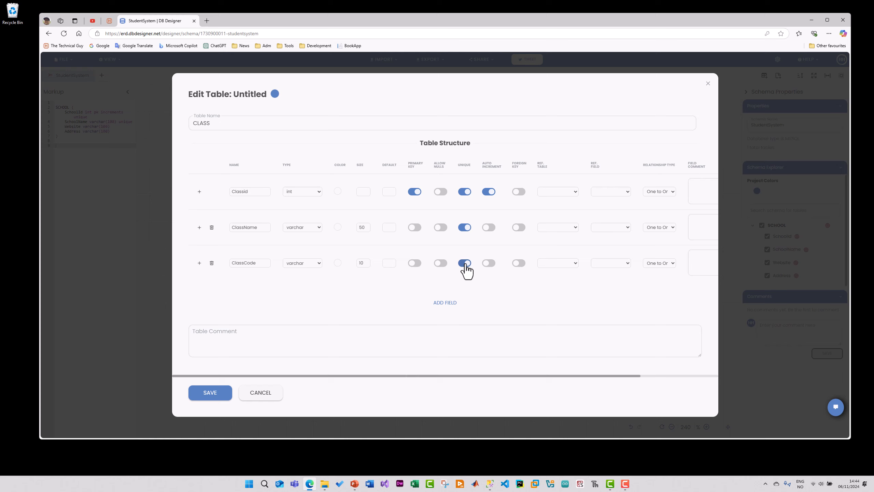
left_click(467, 228)
Add a field named SchoolId of type int to the CLASS table after ClassCode.
left_click(445, 303)
double_click(262, 283)
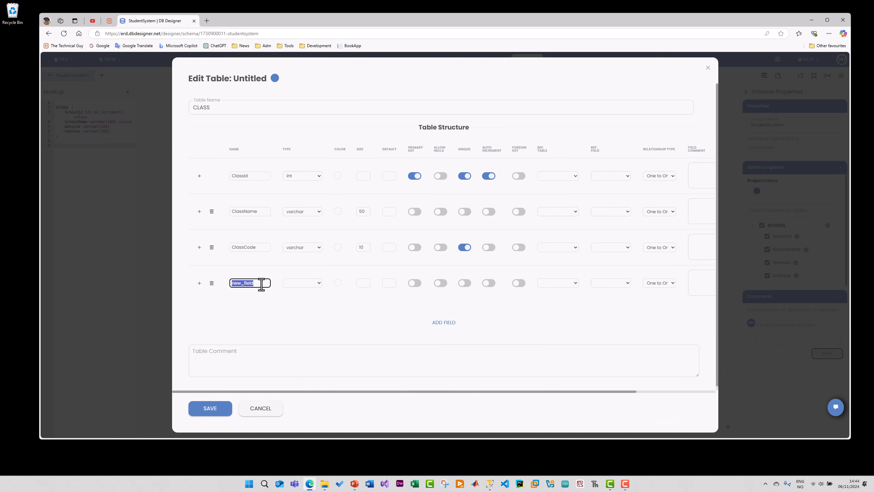
type("SchoolId")
left_click(276, 304)
left_click(318, 283)
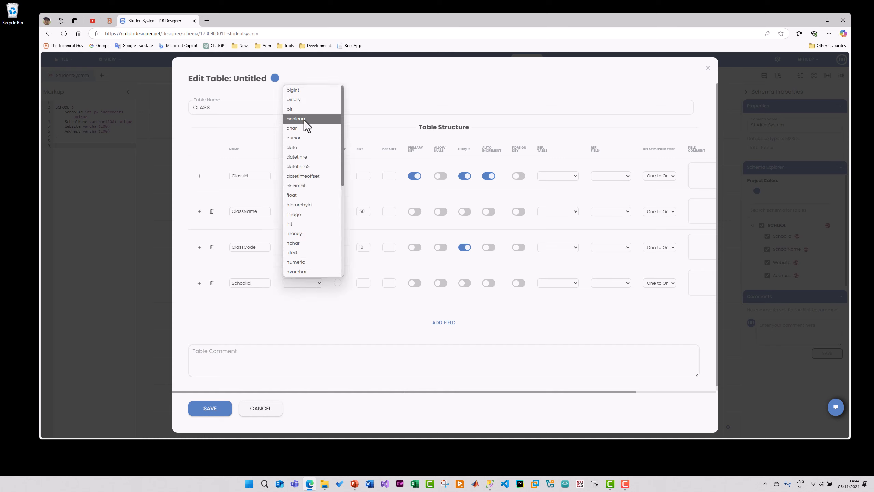
left_click(309, 223)
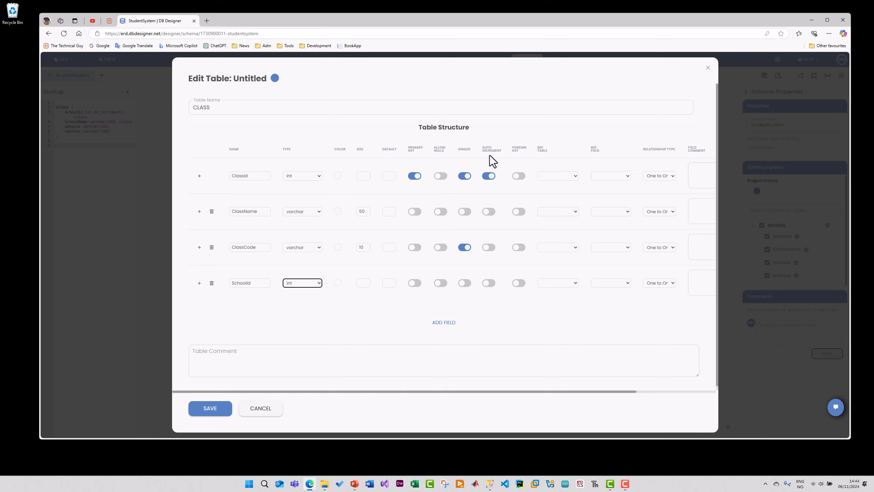
Make SchoolId in the CLASS table a foreign key referencing the SchoolId field of the SCHOOL table.
left_click(519, 285)
left_click(572, 287)
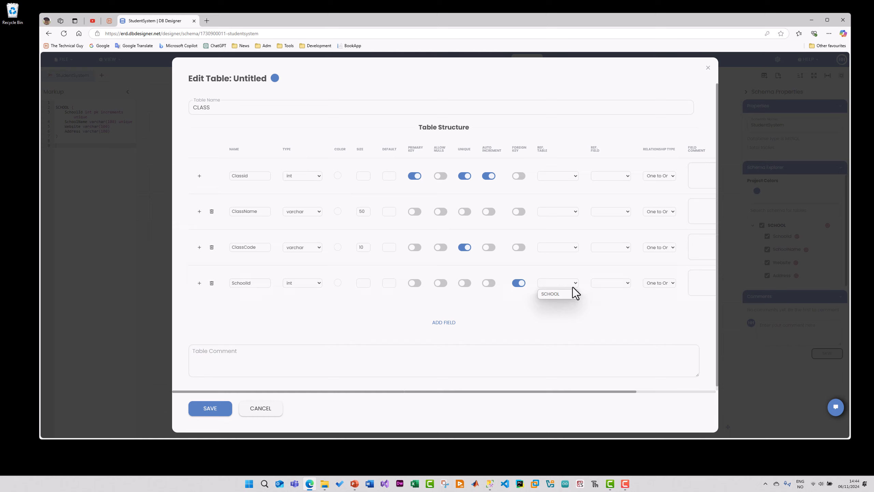
left_click(568, 292)
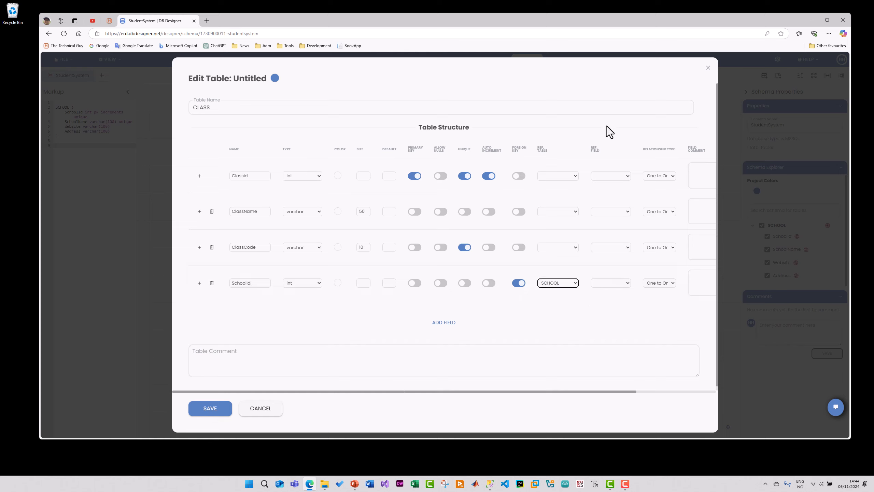
left_click(628, 286)
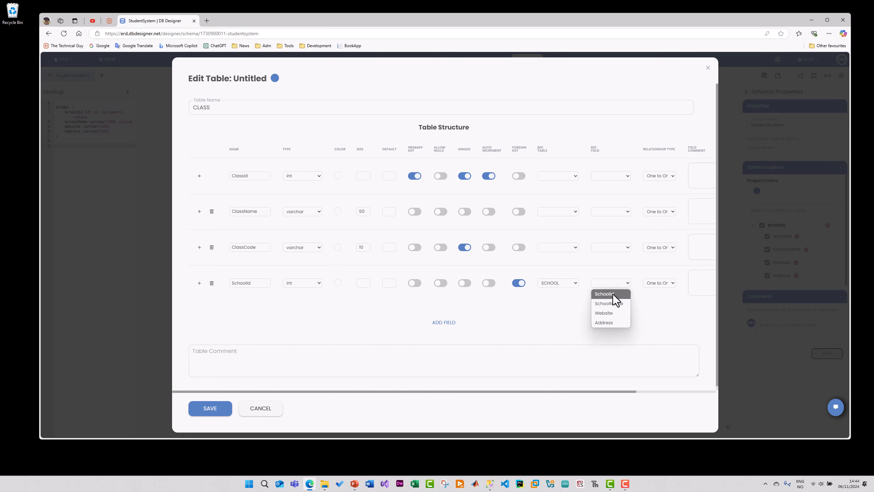
left_click(619, 295)
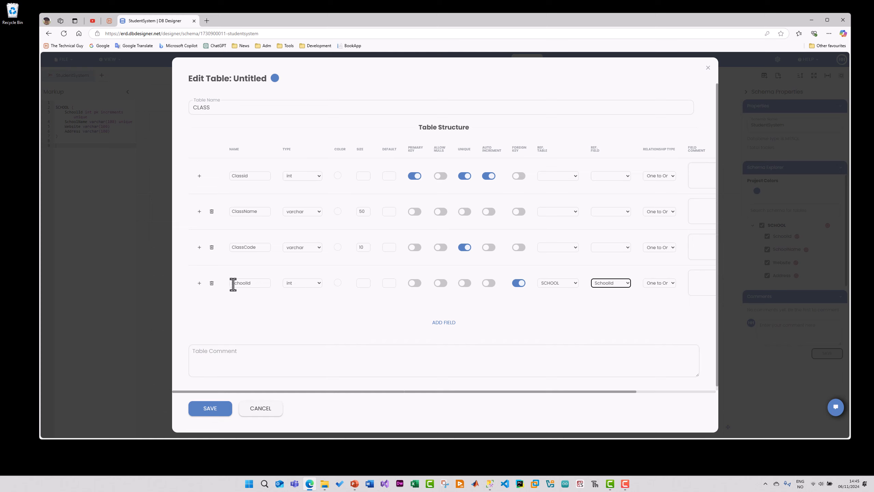
Save the CLASS table with its SchoolId foreign key and return to the diagram.
double_click(254, 284)
left_click(253, 284)
double_click(257, 283)
left_click(282, 309)
left_click(210, 408)
left_click(395, 274)
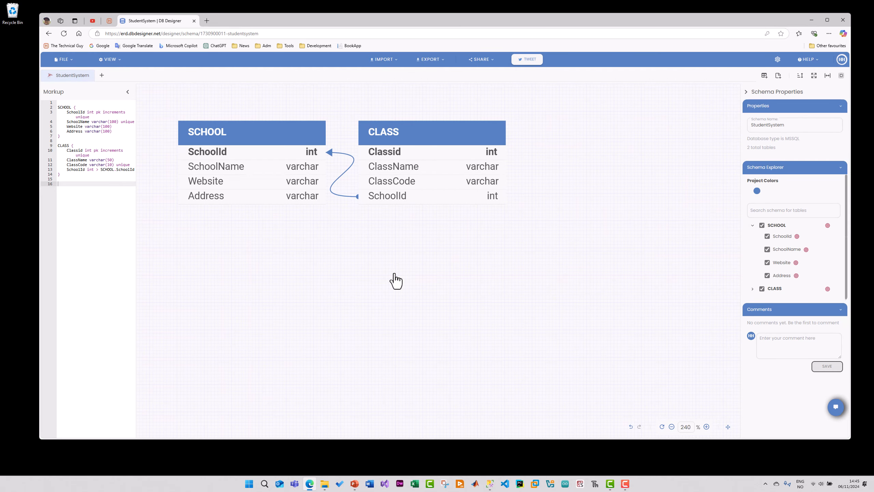
Rearrange the diagram so the CLASS table sits below the SCHOOL table.
left_click_drag(442, 125, 303, 246)
left_click_drag(279, 131, 326, 121)
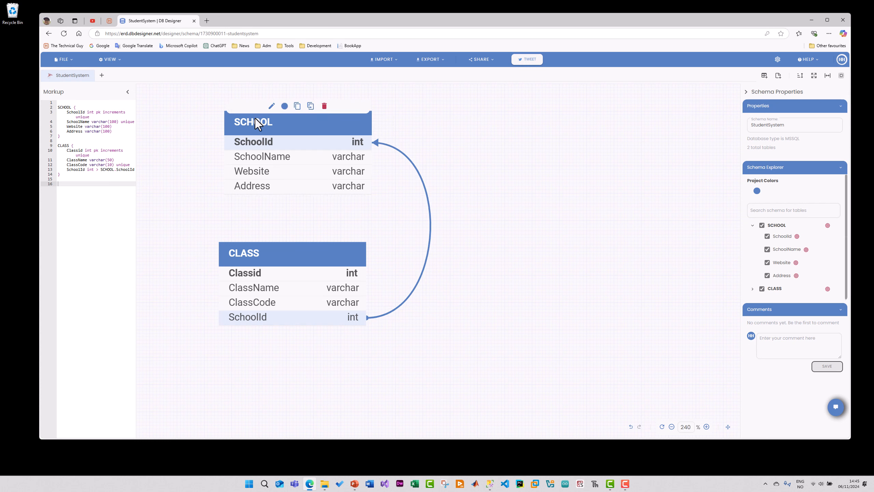
left_click_drag(287, 257, 289, 270)
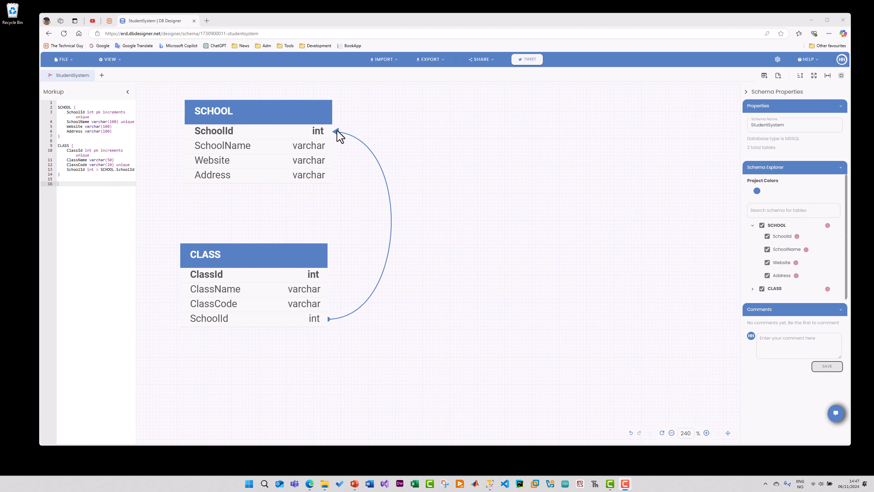
Set the relationship type of the SchoolId field in the CLASS table to Many to One and save the table.
right_click(273, 259)
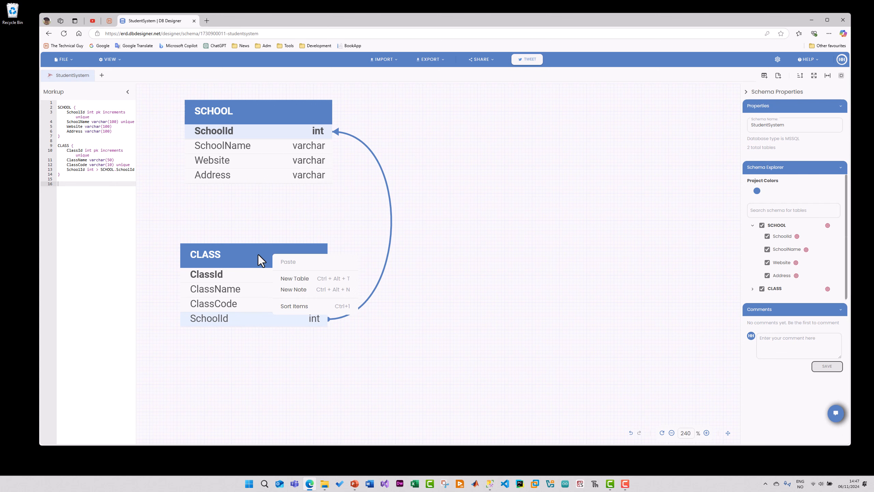
left_click(258, 255)
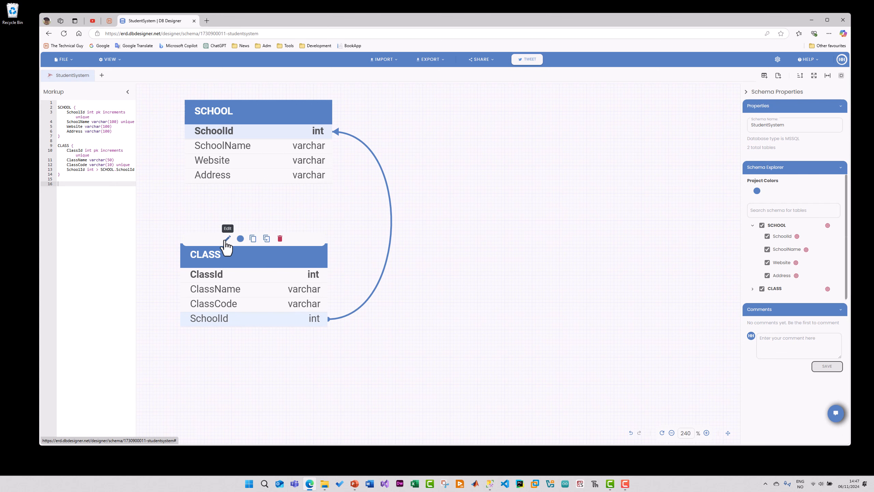
left_click(227, 240)
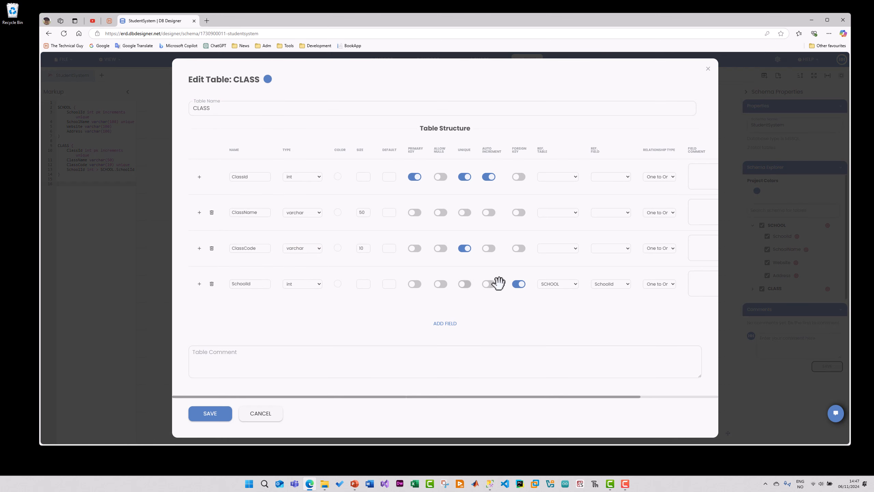
left_click_drag(606, 396, 701, 395)
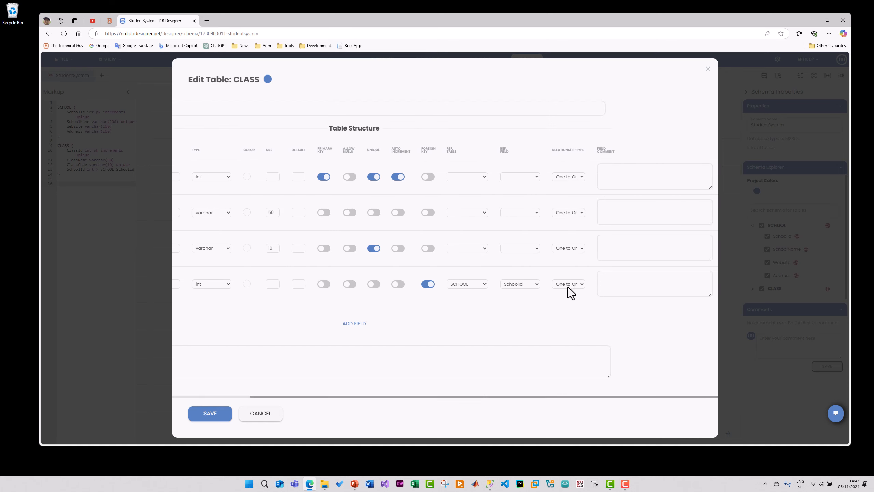
left_click(581, 285)
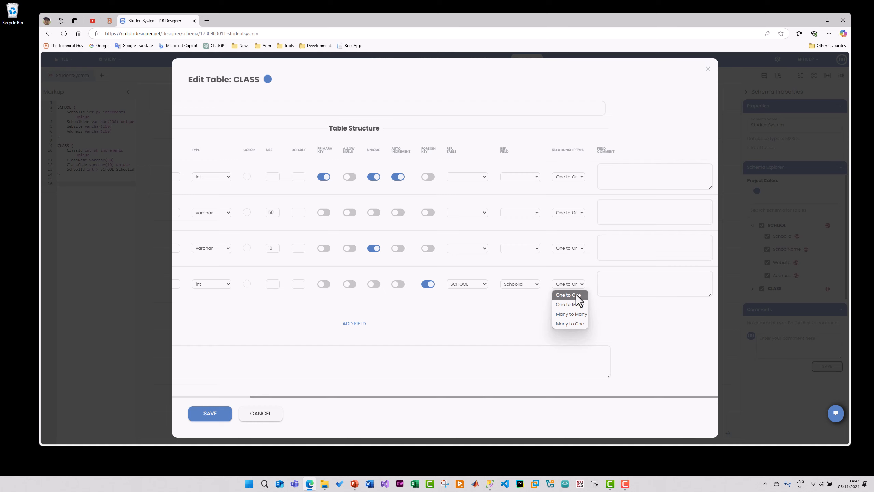
left_click(577, 324)
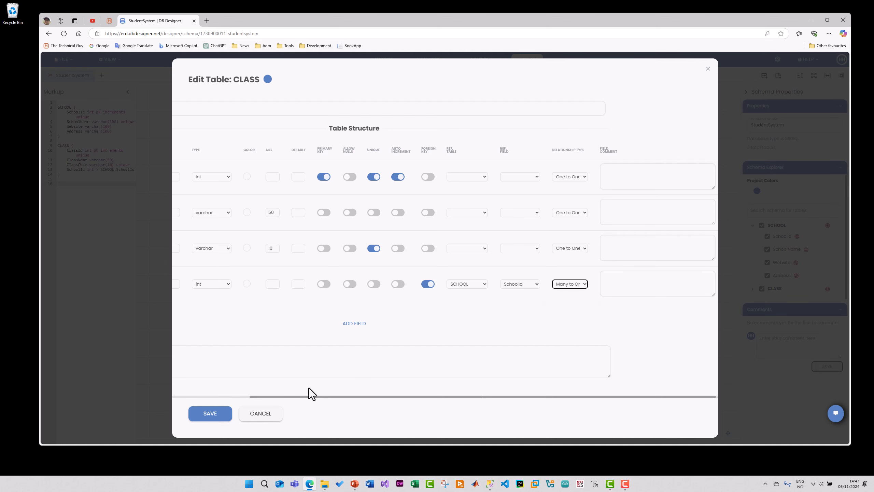
left_click(214, 417)
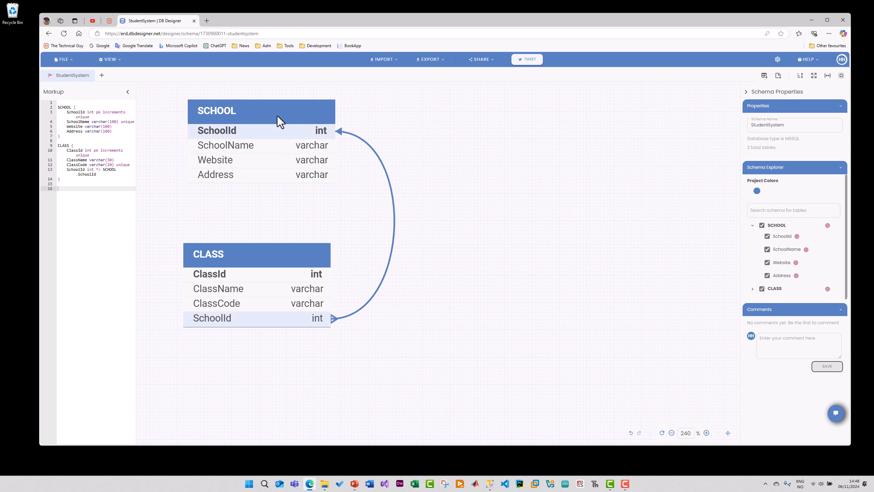
Reposition the SCHOOL and CLASS tables on the canvas and collapse the markup editor.
mouse_move(314, 111)
left_mouse_down()
mouse_move(283, 112)
mouse_move(306, 121)
left_mouse_up()
left_click_drag(279, 255, 300, 260)
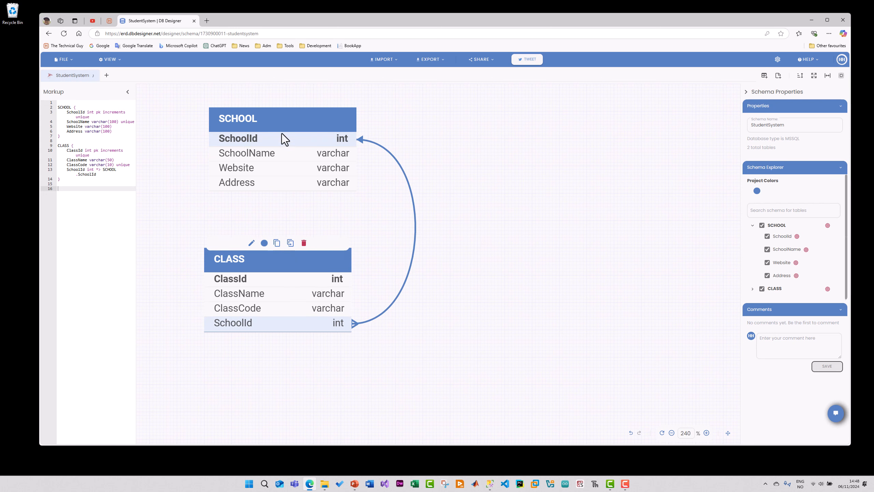
left_click(82, 132)
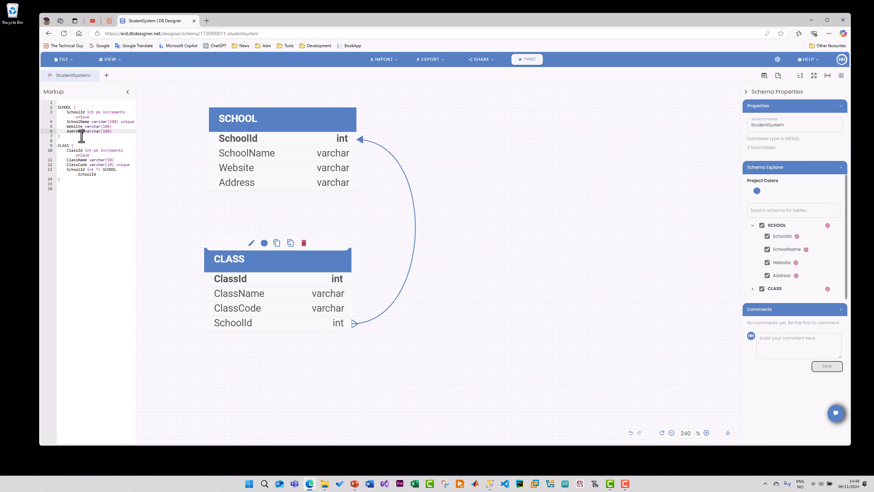
left_click(69, 180)
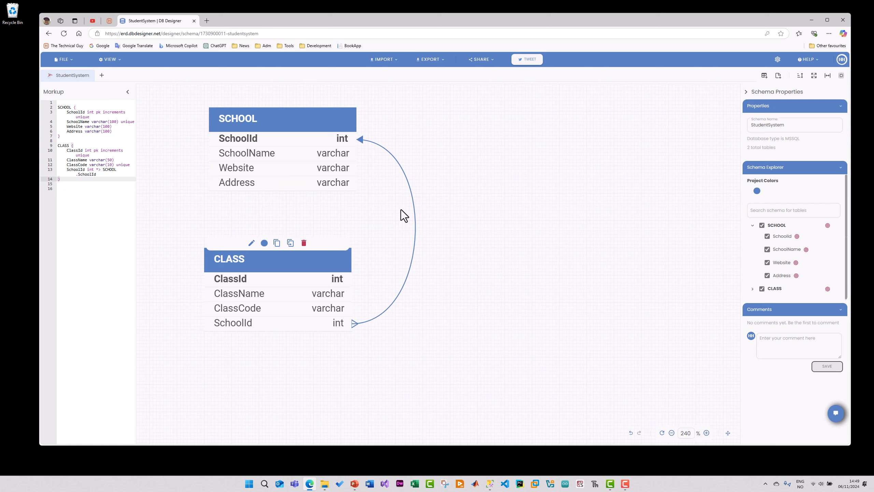
left_click_drag(304, 268, 330, 262)
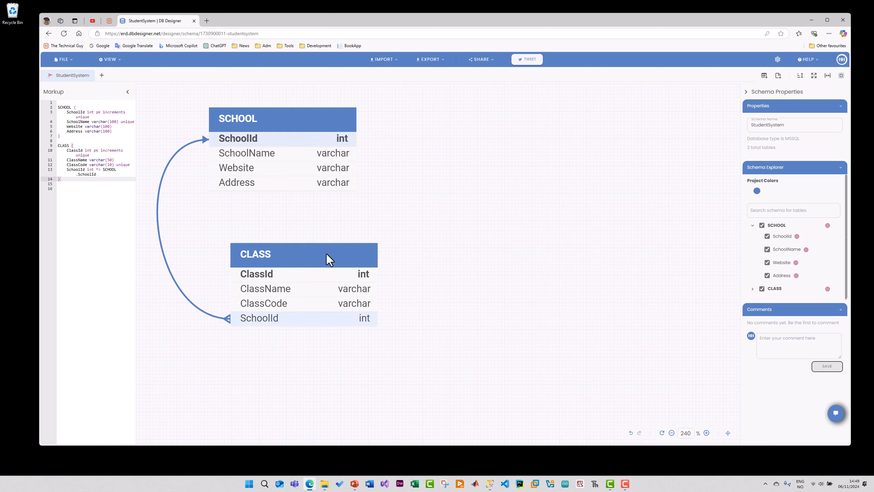
left_click(127, 91)
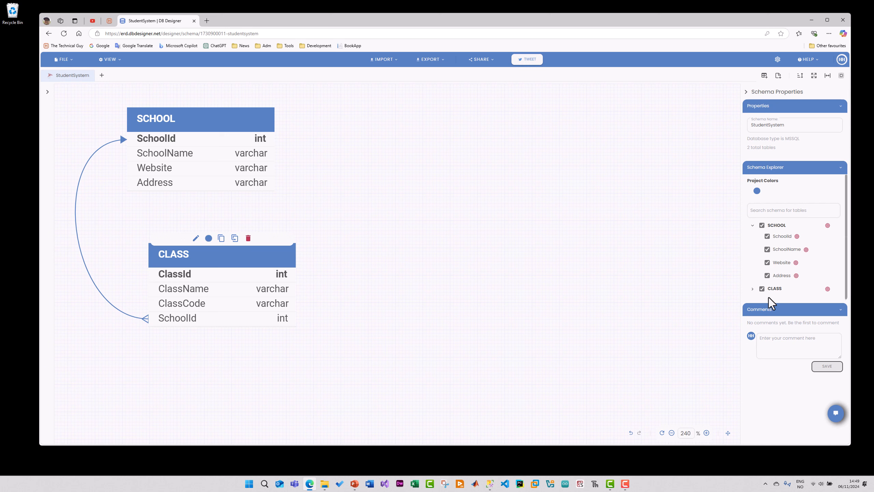
Toggle the CLASS table's visibility off and on in the schema explorer.
left_click(762, 288)
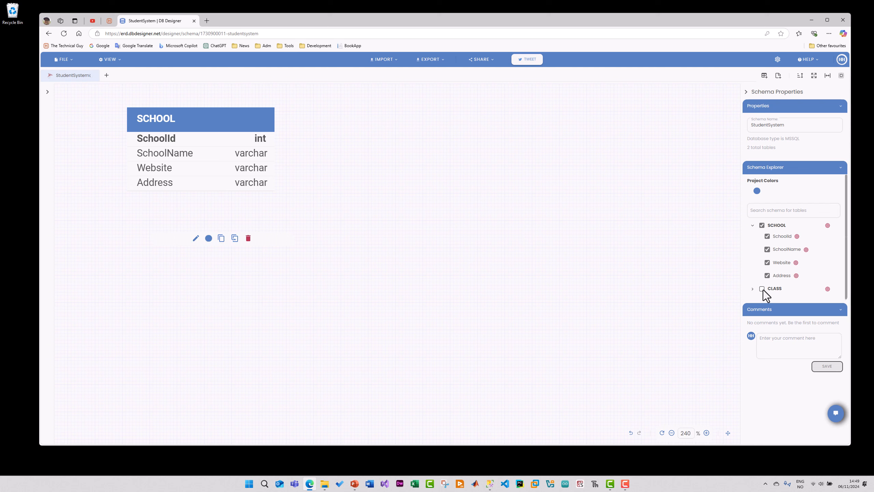
left_click(761, 288)
left_click(761, 289)
left_click(762, 289)
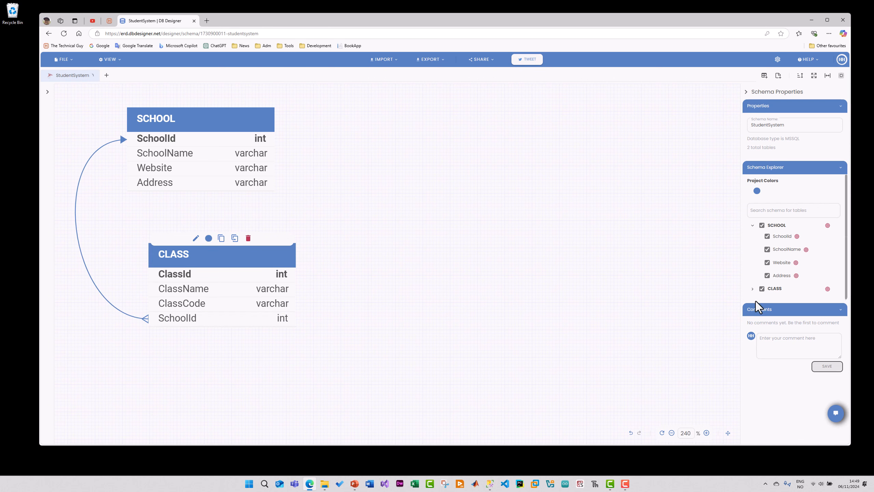
Hide the Address and Website fields of the SCHOOL table and show them again.
left_click(767, 275)
left_click(767, 262)
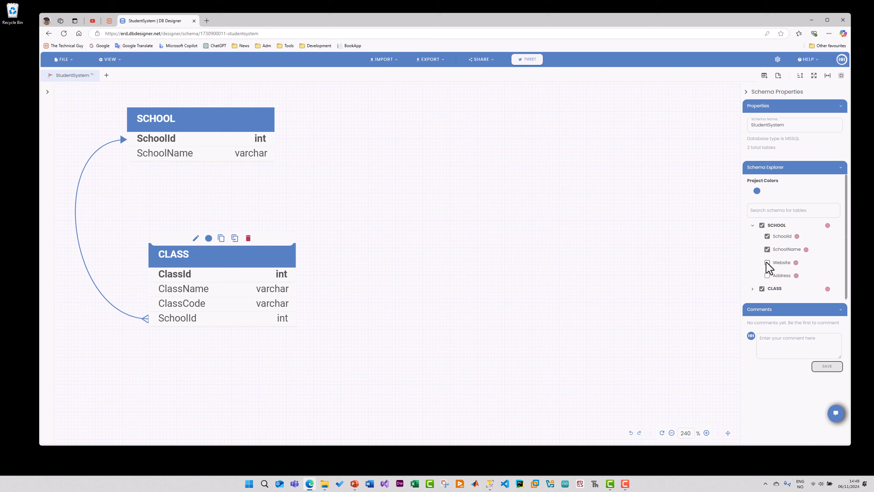
left_click(767, 263)
left_click(767, 276)
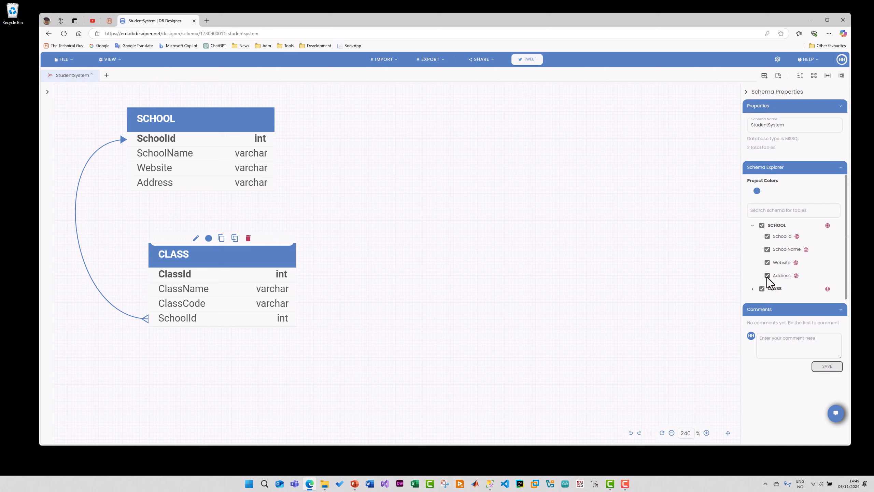
Change the SCHOOL table's colour to grey-blue and the CLASS table's colour to olive yellow.
mouse_move(195, 120)
left_mouse_down()
mouse_move(212, 120)
mouse_move(194, 121)
left_mouse_up()
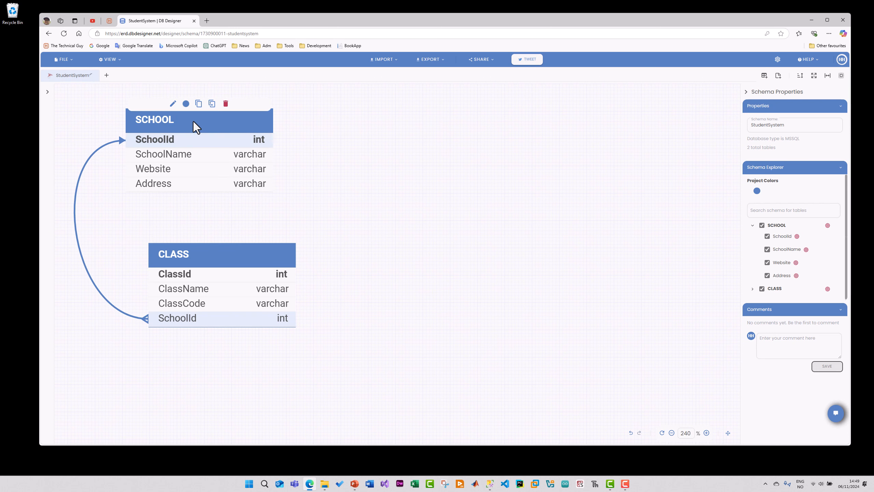
left_click(186, 104)
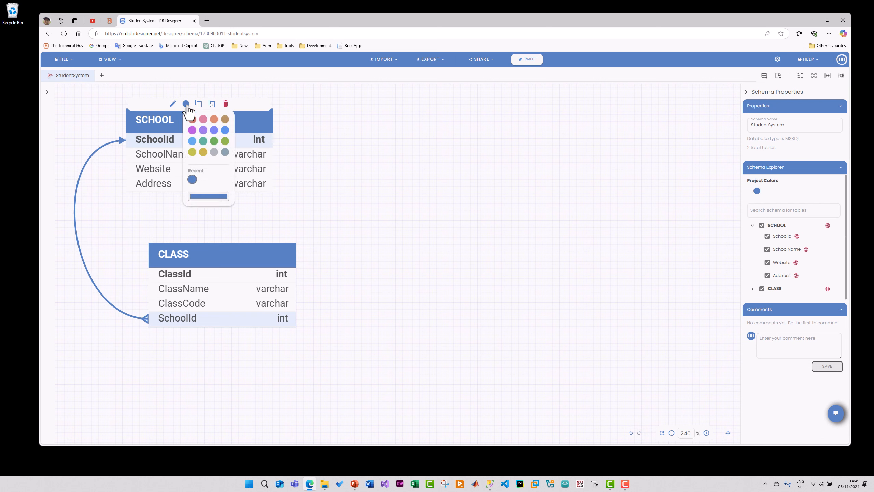
left_click(225, 152)
left_click(245, 259)
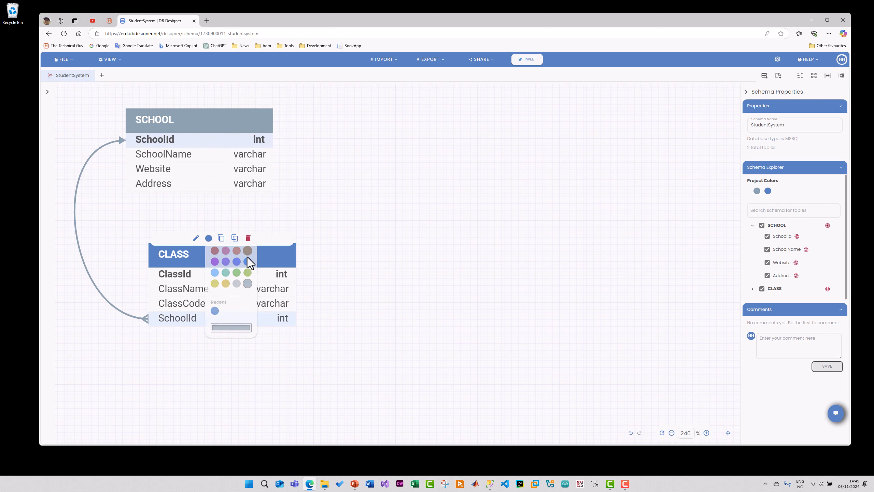
left_click(247, 257)
left_click(208, 238)
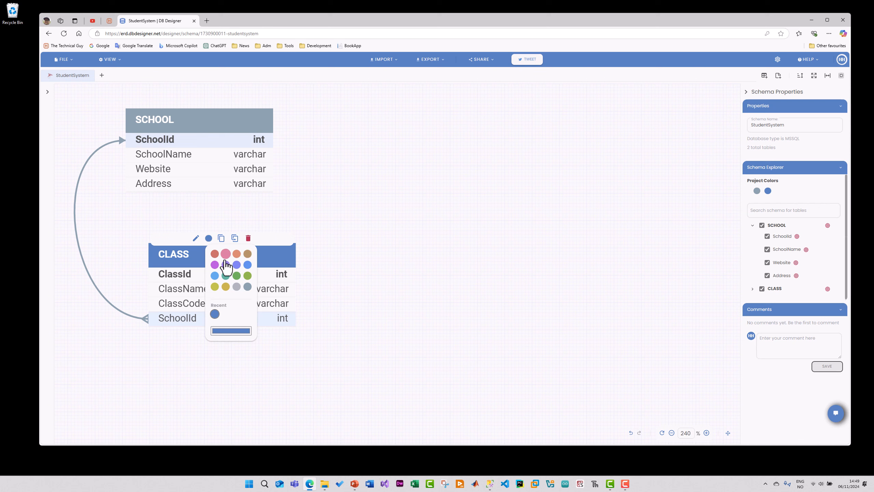
left_click(215, 287)
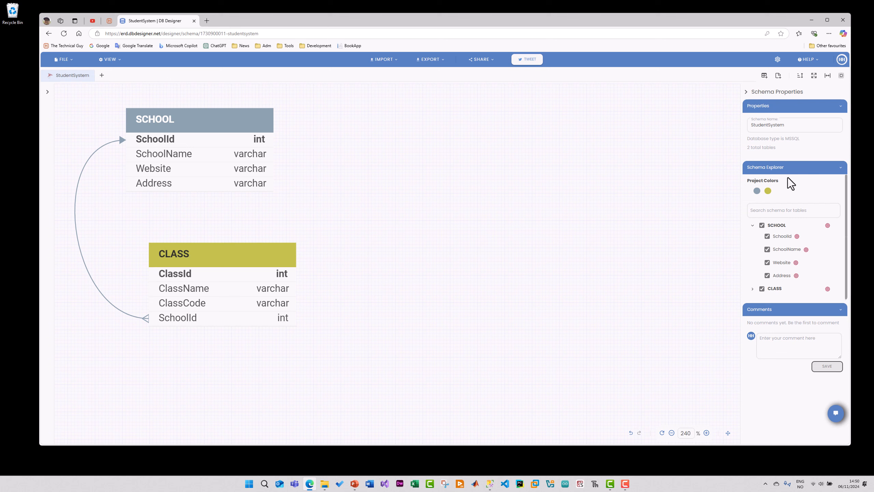
Hide and restore the SCHOOL and CLASS tables by filtering the diagram on their project colours.
left_click(757, 191)
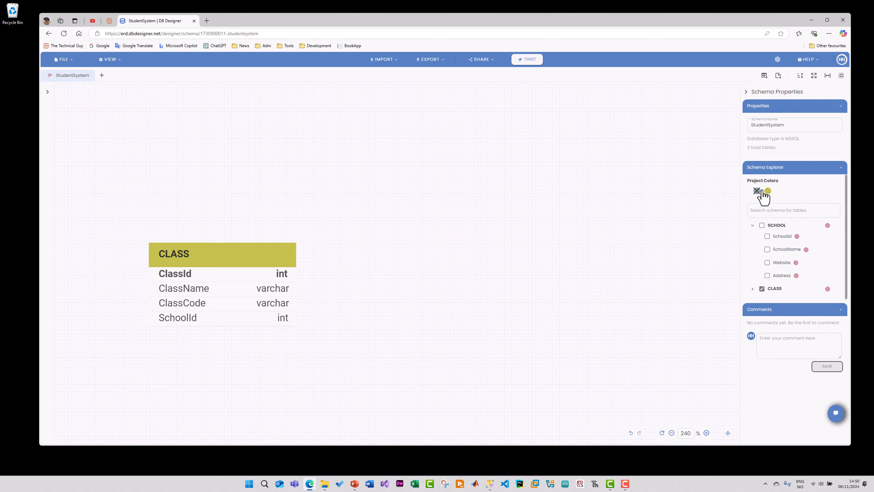
left_click(757, 191)
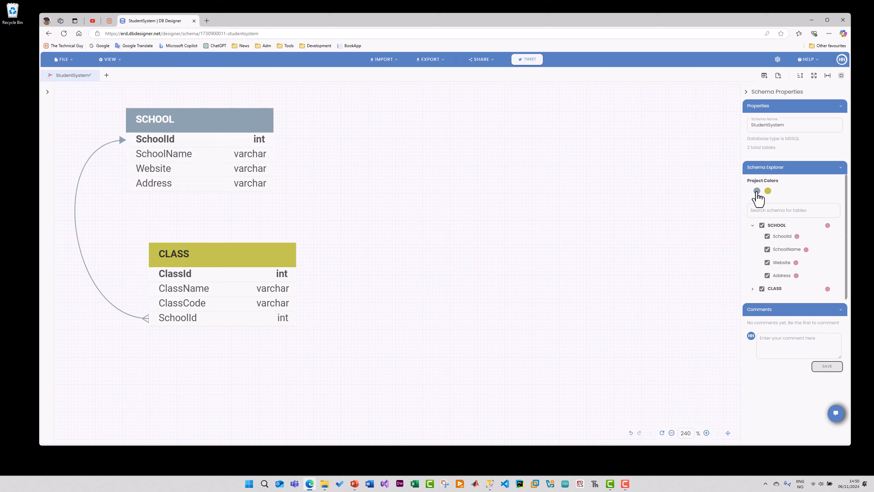
left_click(757, 191)
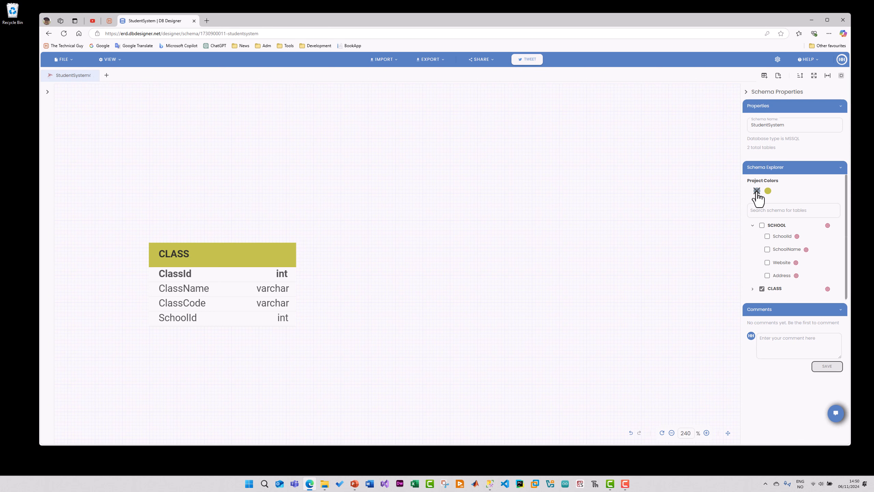
left_click(756, 191)
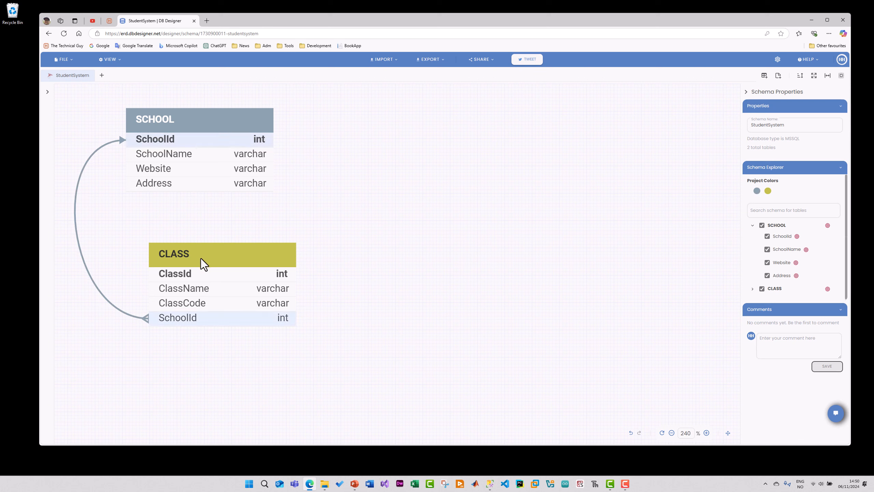
left_click(768, 191)
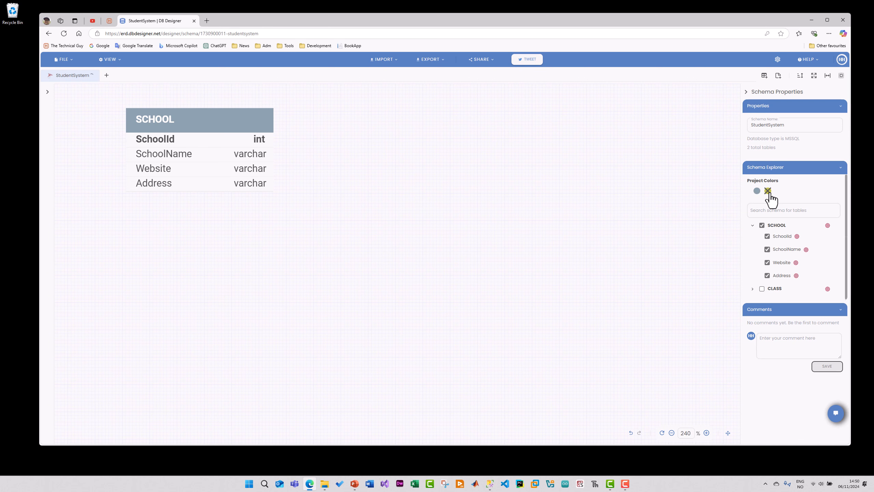
left_click(768, 191)
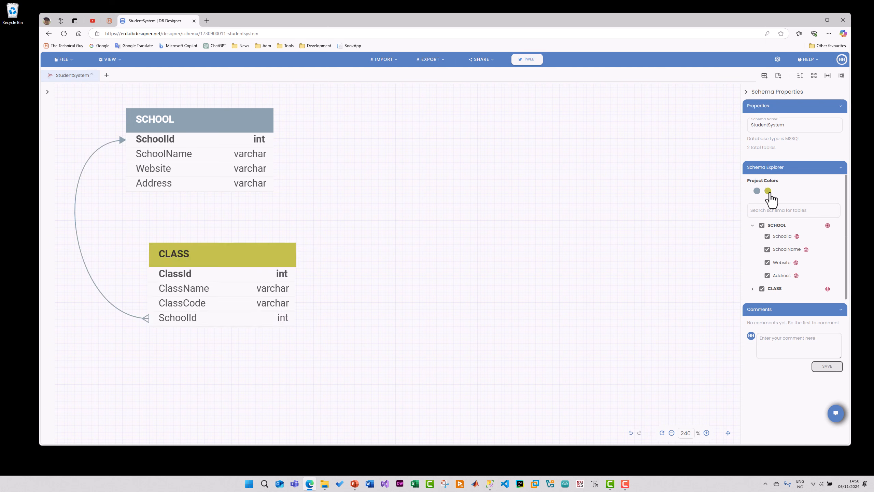
left_click(768, 191)
left_click(768, 192)
Turn dark mode on in the settings and switch it back off.
left_click(777, 59)
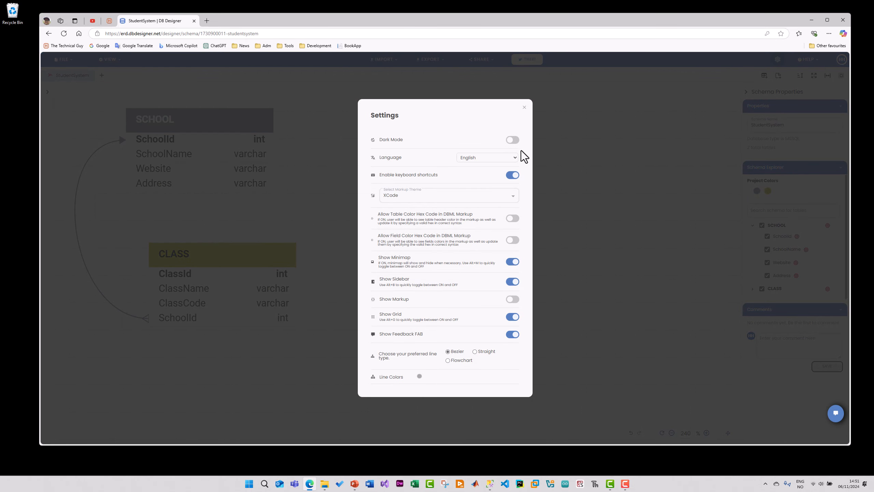
left_click(512, 140)
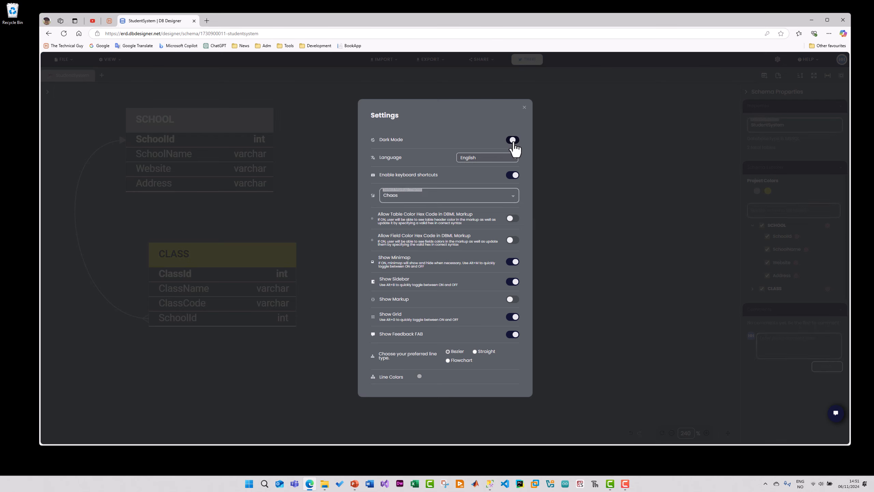
left_click(513, 141)
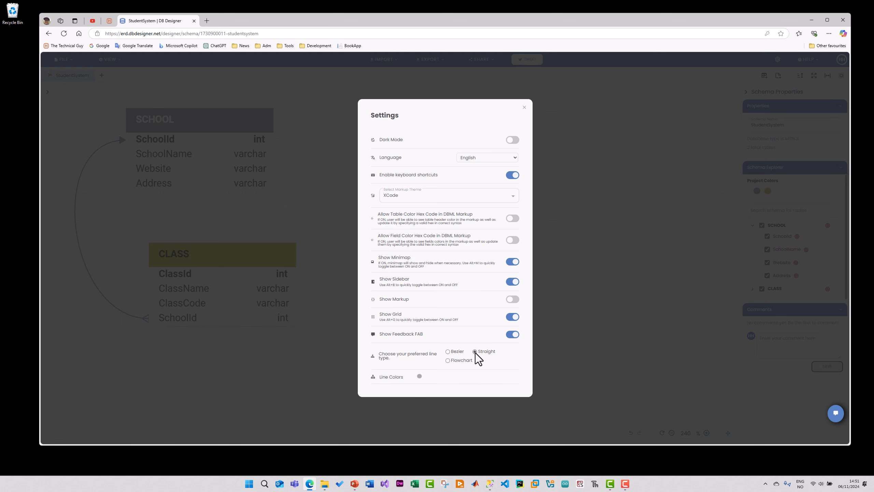
Try the Straight relationship line type on the diagram, and change the preferred line type to Flowchart.
left_click(524, 107)
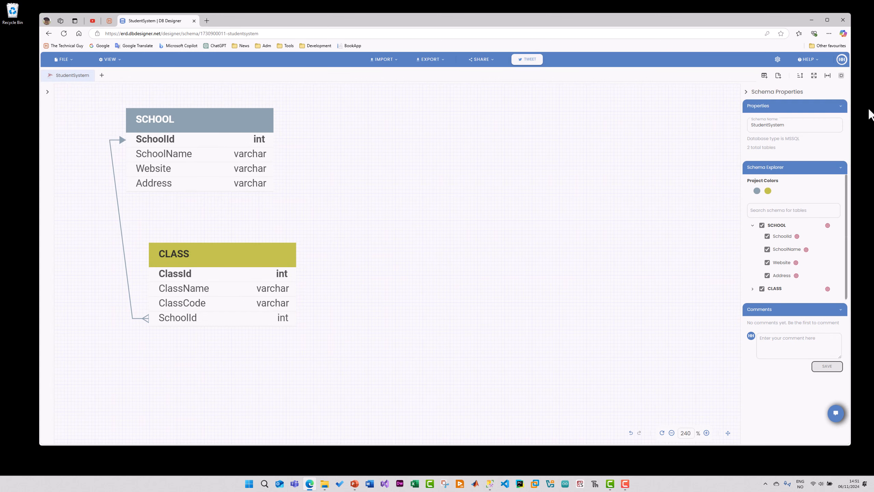
left_click(777, 59)
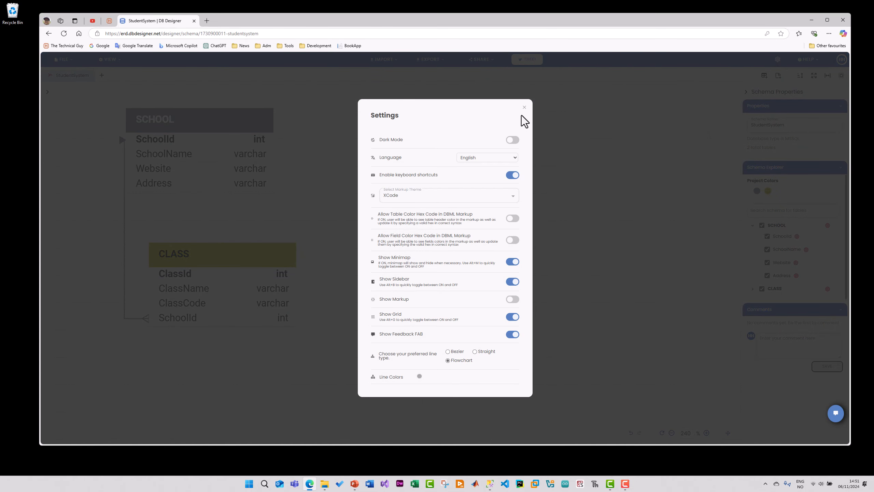
Shift the SCHOOL table slightly right on the diagram and change the preferred relationship line type to Bezier.
left_click(537, 114)
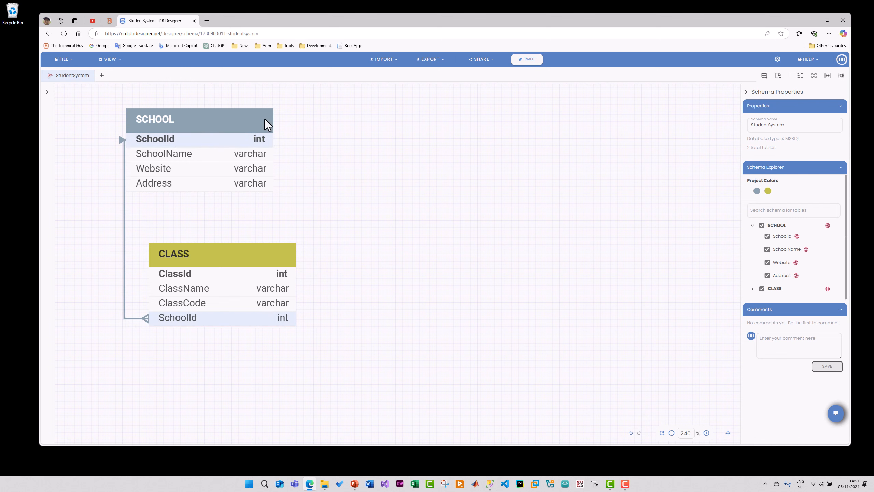
left_click_drag(265, 120, 306, 122)
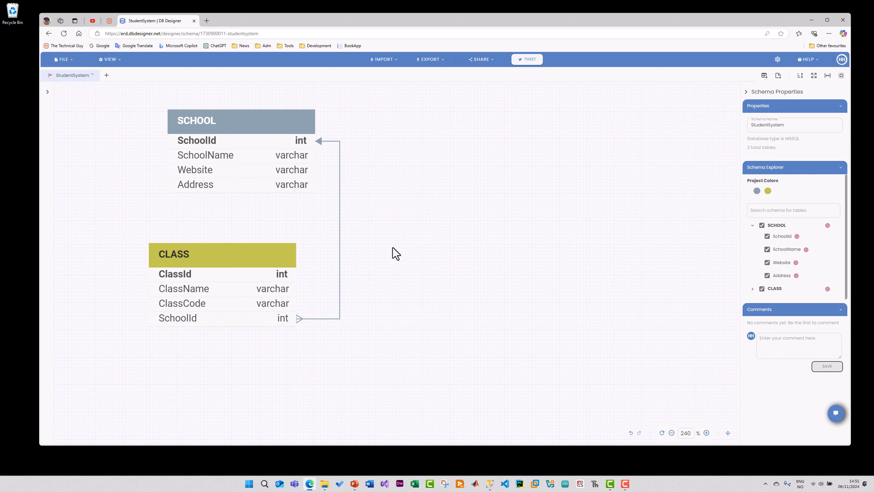
left_click(776, 61)
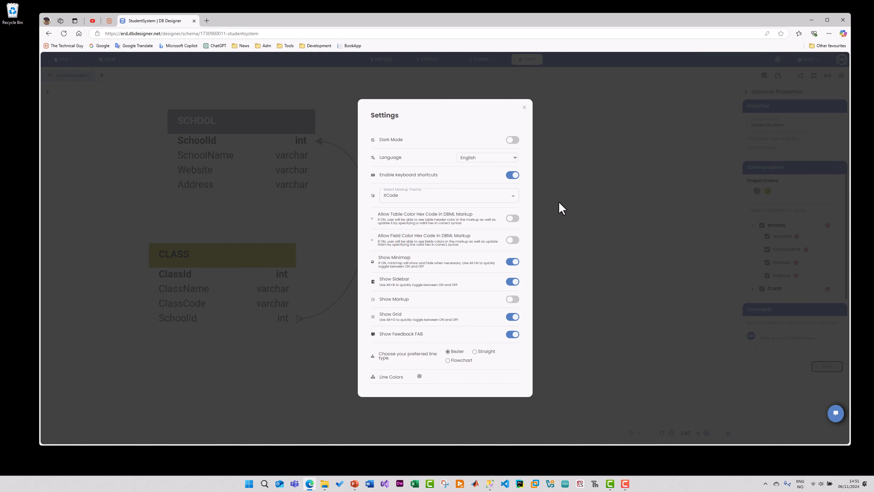
left_click(524, 109)
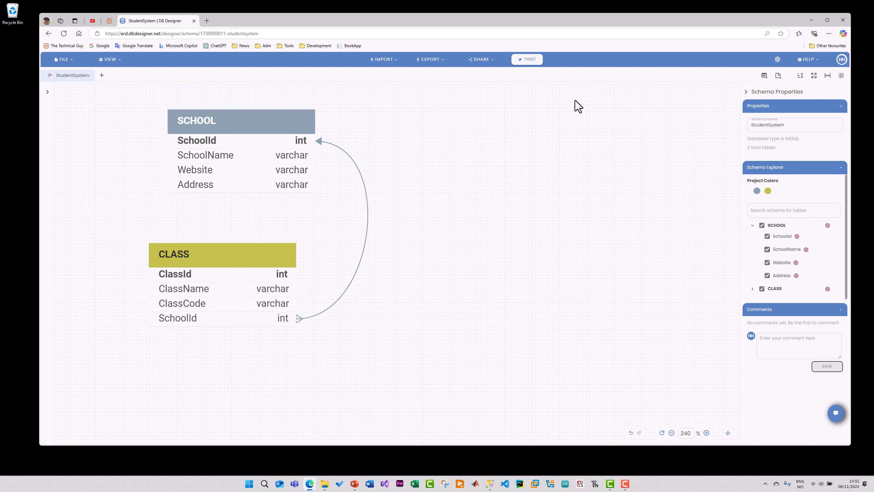
Turn the diagram grid off in the settings and switch it back on.
left_click(776, 59)
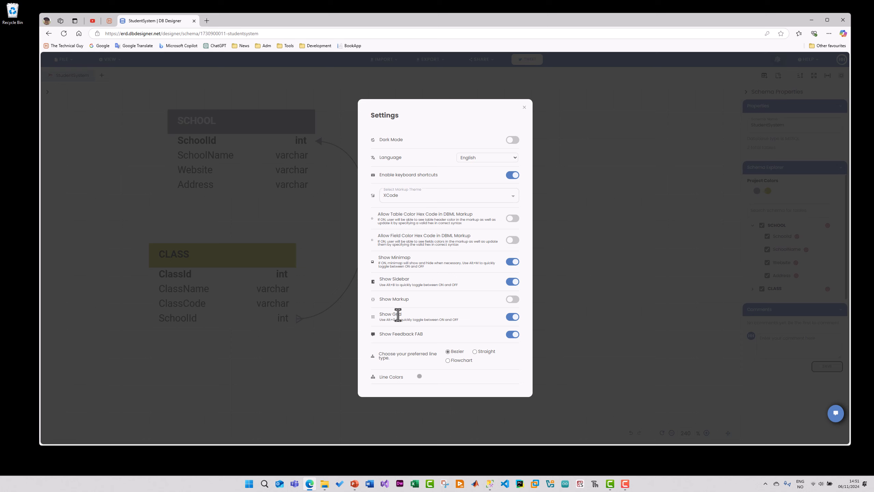
left_click(509, 317)
left_click(524, 108)
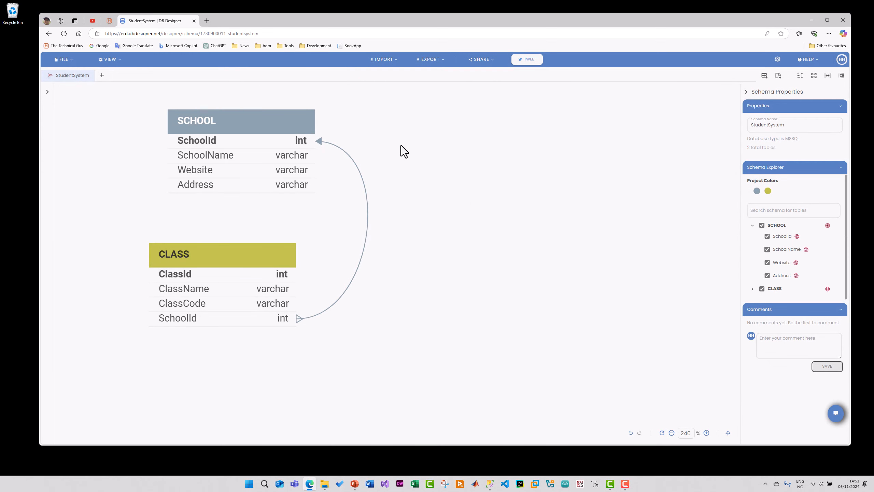
left_click(778, 59)
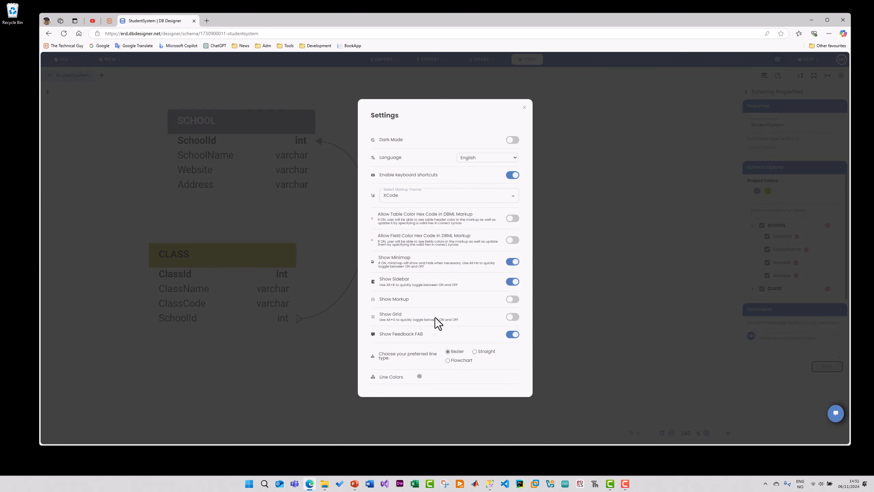
left_click(514, 319)
left_click(524, 108)
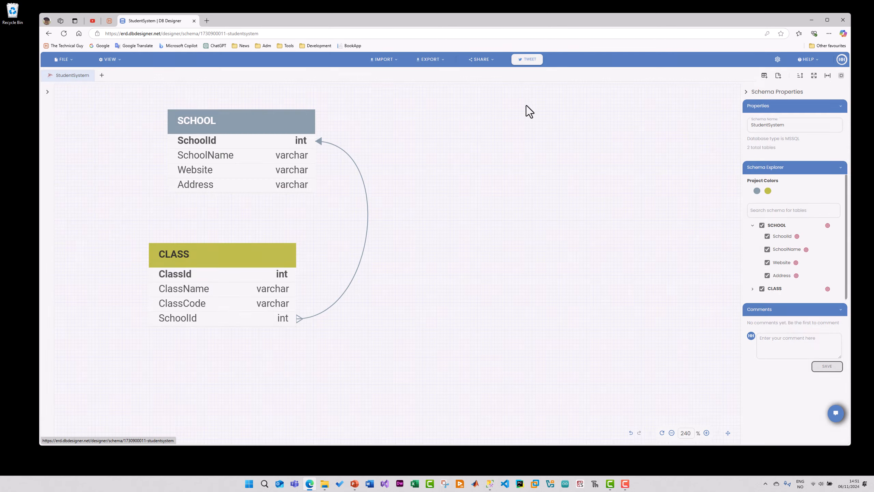
Show and hide the schema markup, and collapse the Schema Properties sidebar to enlarge the diagram area.
left_click(47, 93)
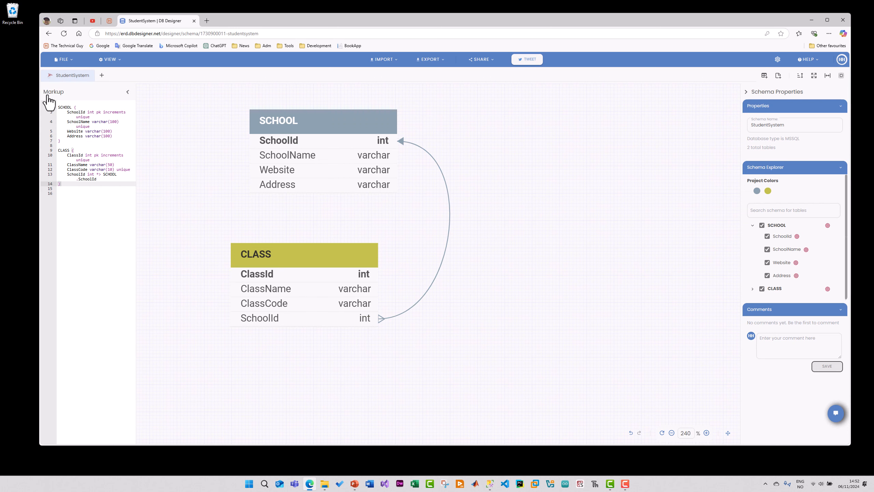
left_click(128, 92)
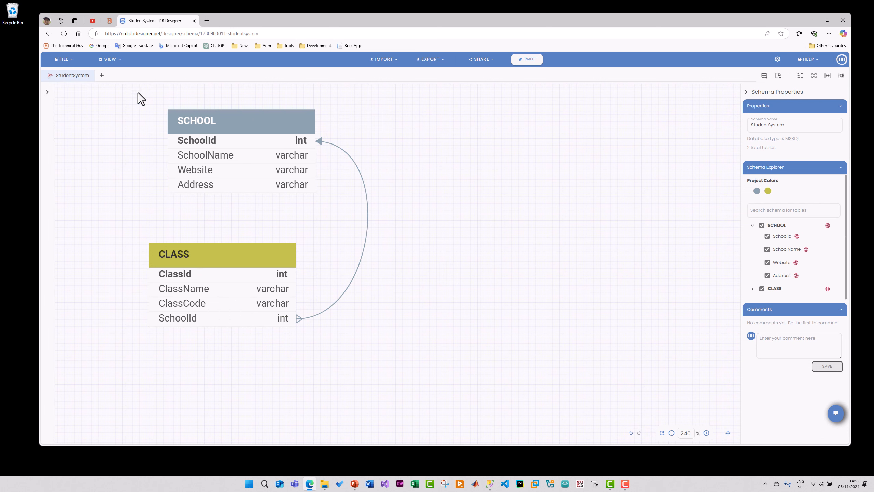
left_click(745, 93)
left_click(842, 95)
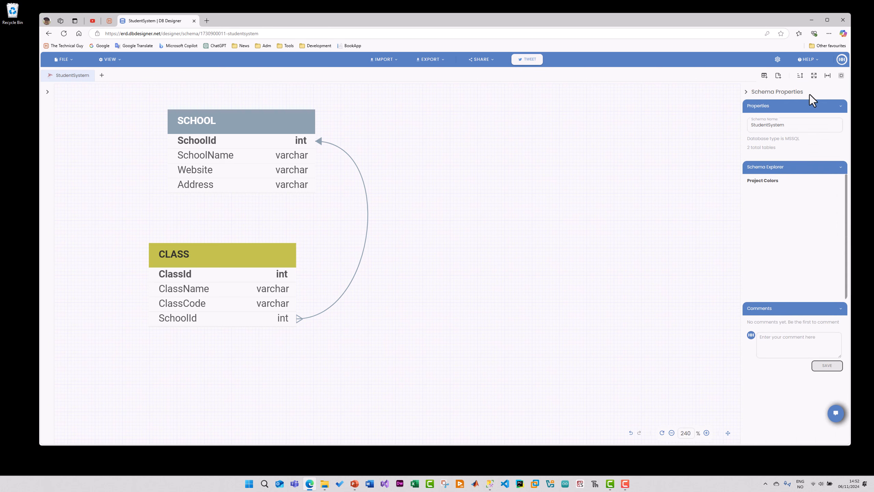
left_click(745, 95)
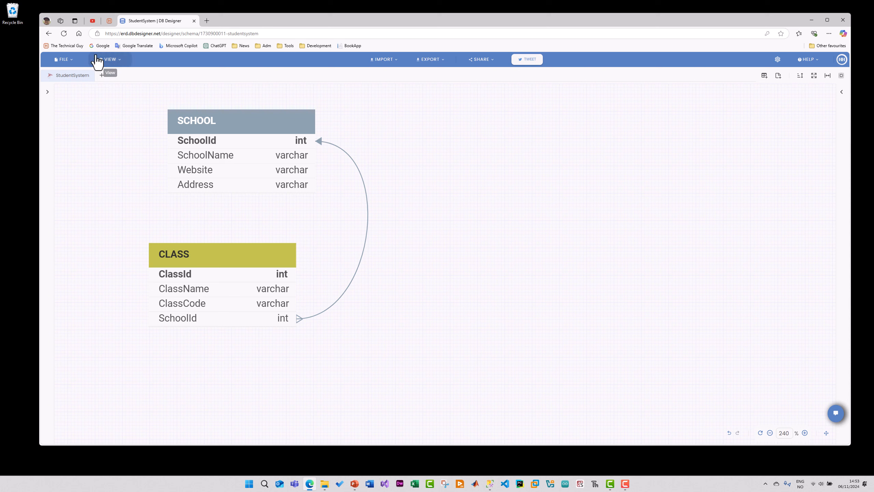
Reposition the SCHOOL and CLASS tables slightly further left and down on the diagram.
left_click_drag(250, 115, 238, 117)
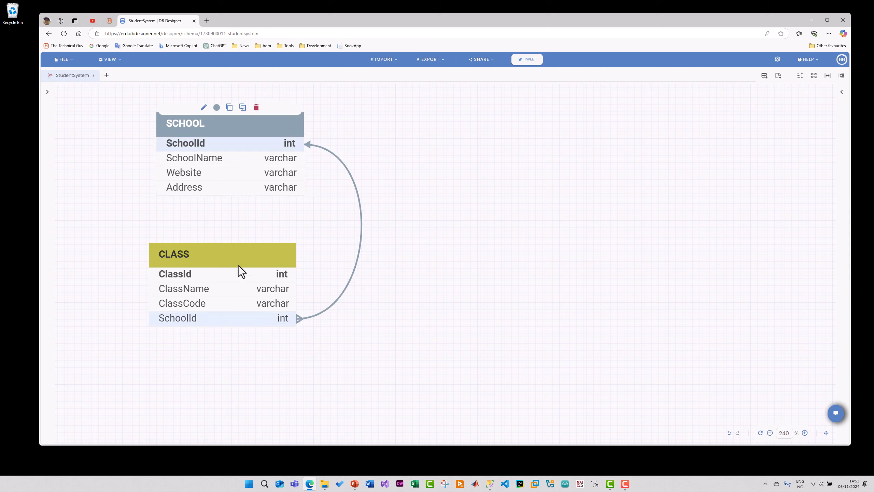
left_click_drag(239, 265, 230, 274)
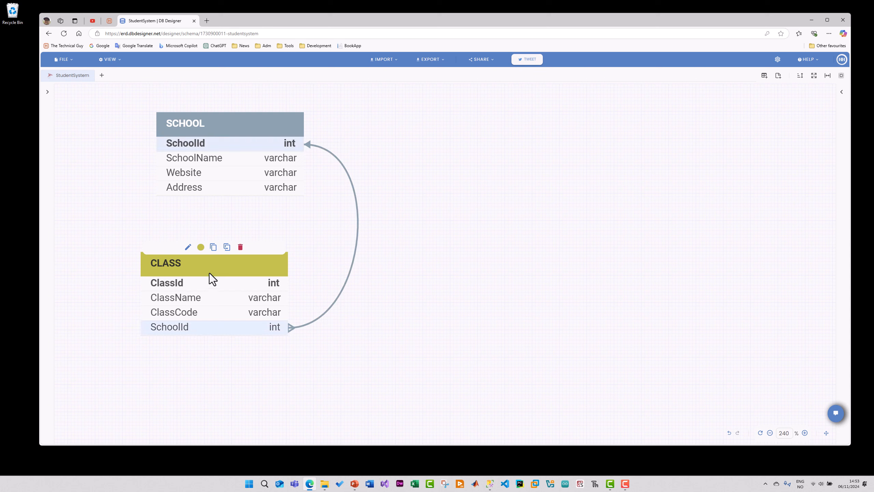
right_click(434, 179)
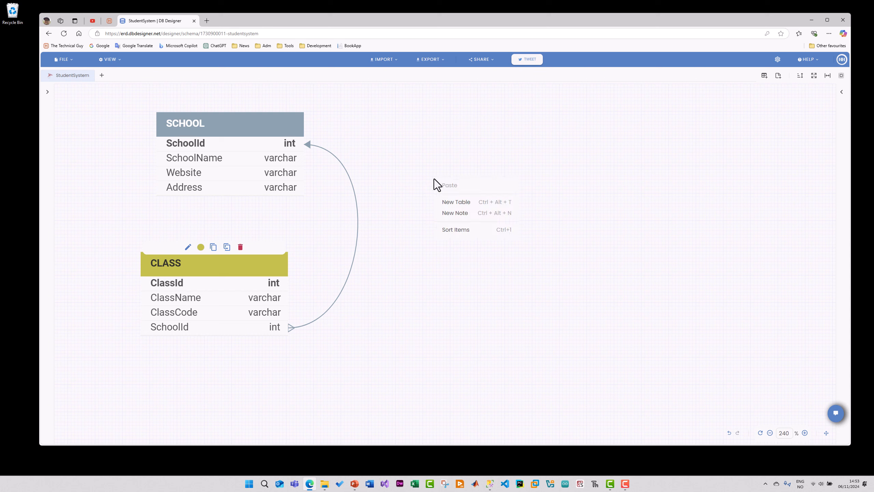
left_click(428, 175)
Create a new table named STUDENT with StudentId as its primary key field of type int.
left_click(761, 77)
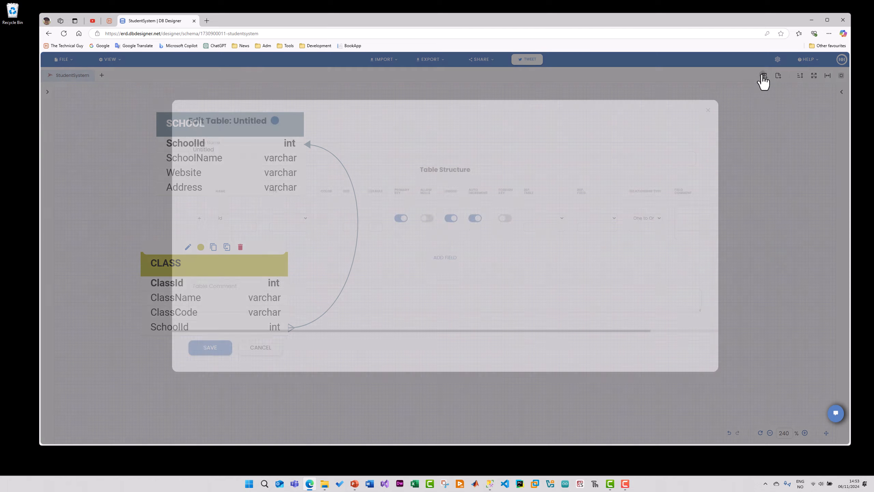
double_click(251, 159)
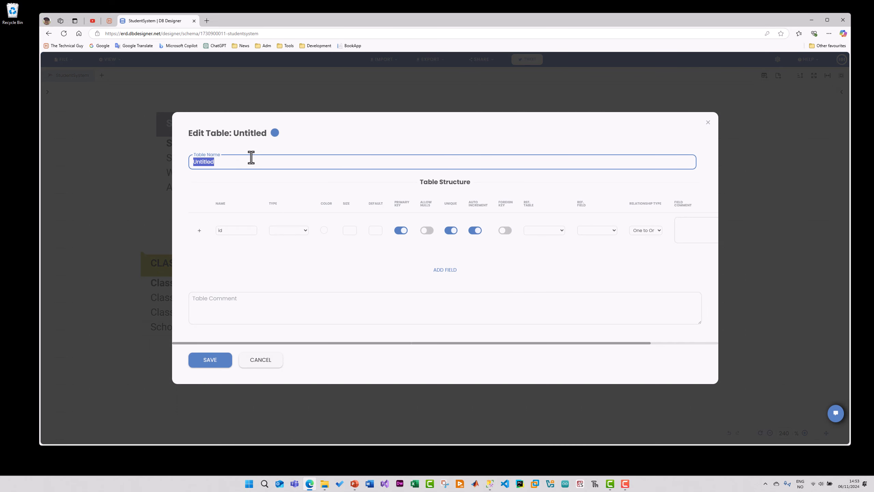
type("STUDENT")
double_click(244, 232)
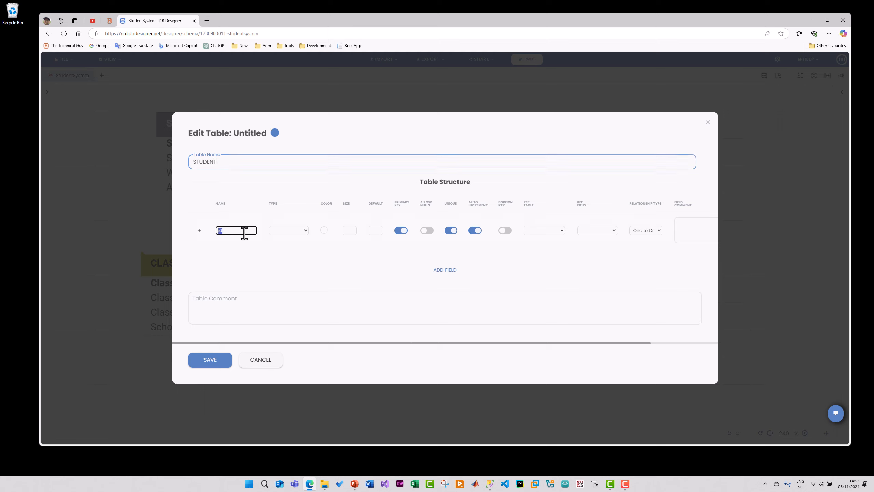
type("P")
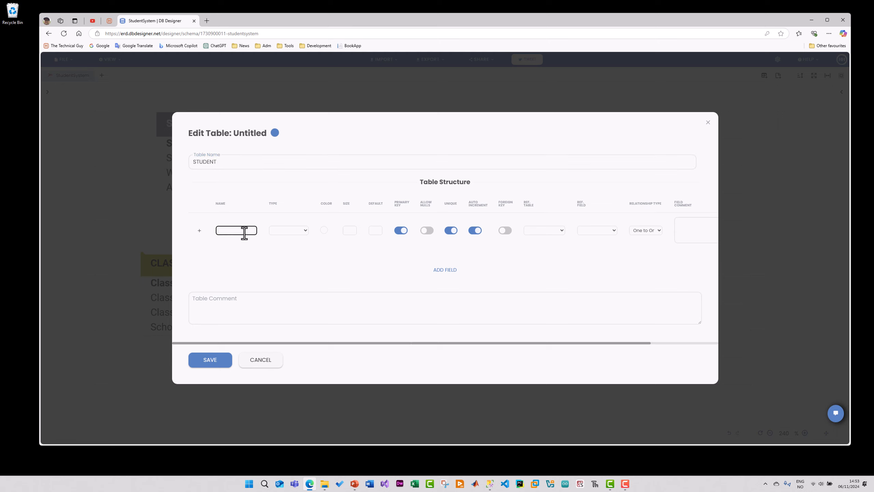
type("StudentId")
left_click(286, 230)
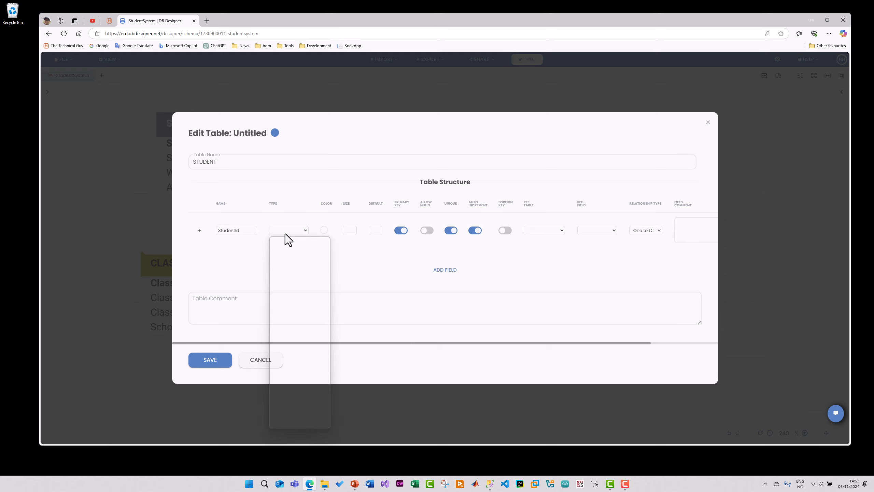
left_click(290, 375)
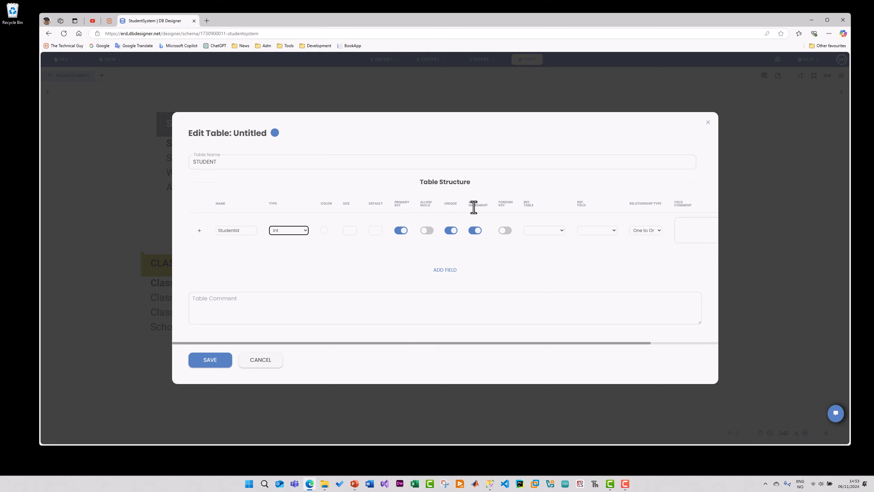
Add the fields FirstName, LastName and StudentNumber to the STUDENT table, making StudentNumber unique and allowing nulls in it.
left_click(451, 274)
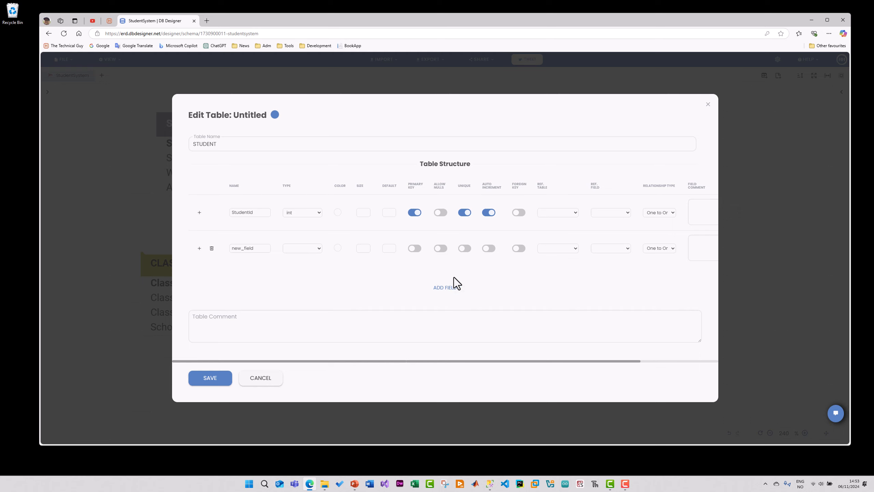
double_click(261, 250)
type("FirstName")
left_click(446, 291)
double_click(255, 266)
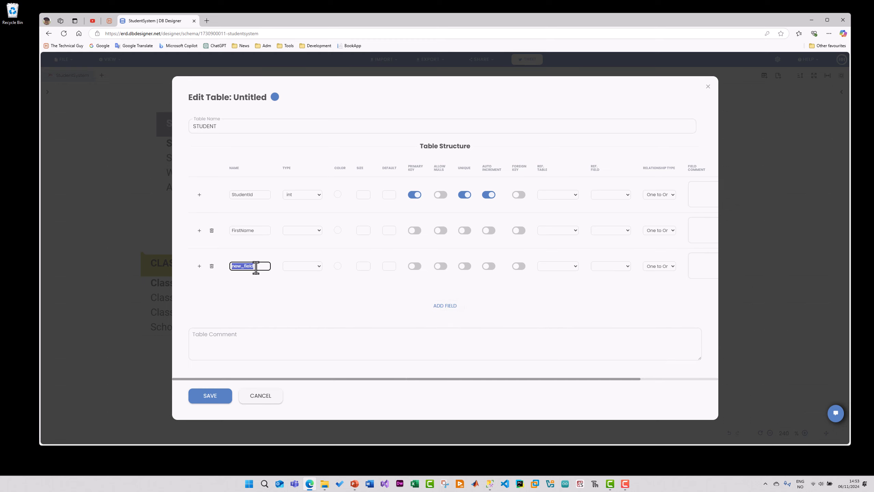
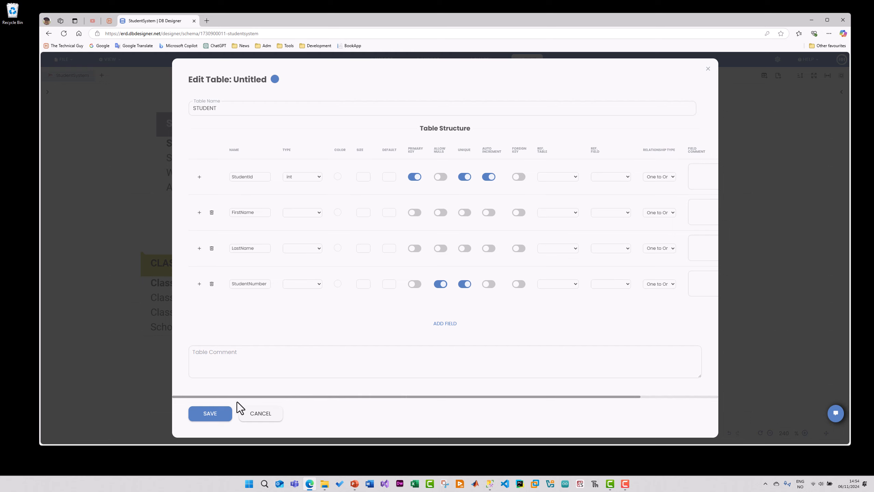
Save the new STUDENT table and move it right on the diagram, clear of the SCHOOL–CLASS relationship line.
left_click(222, 414)
left_click(405, 280)
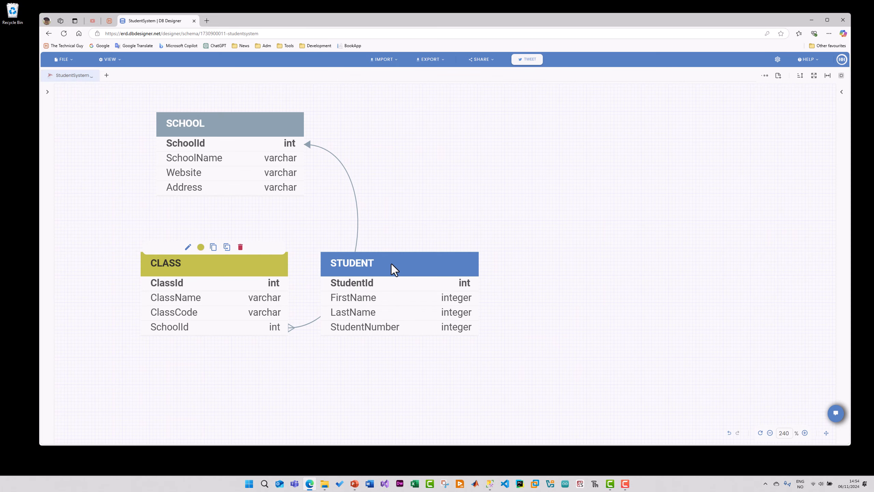
left_click_drag(393, 263, 500, 269)
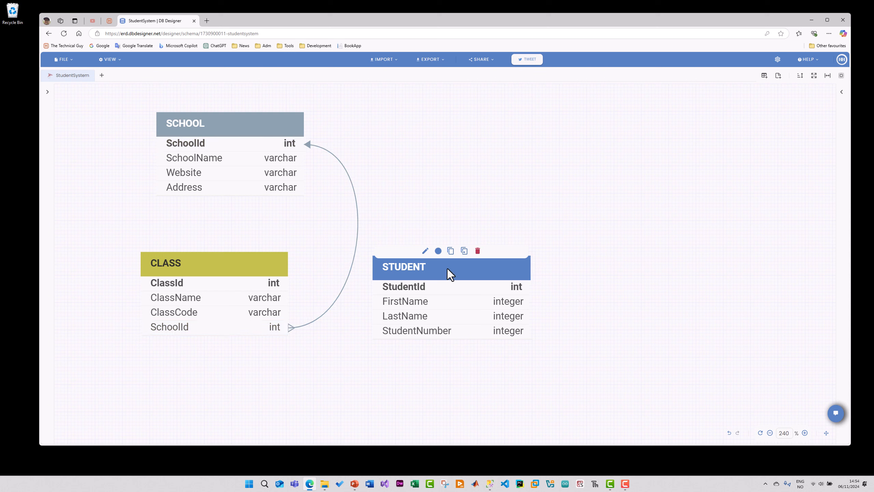
Open the STUDENT table for editing and add a new field named ClassId.
left_click(425, 251)
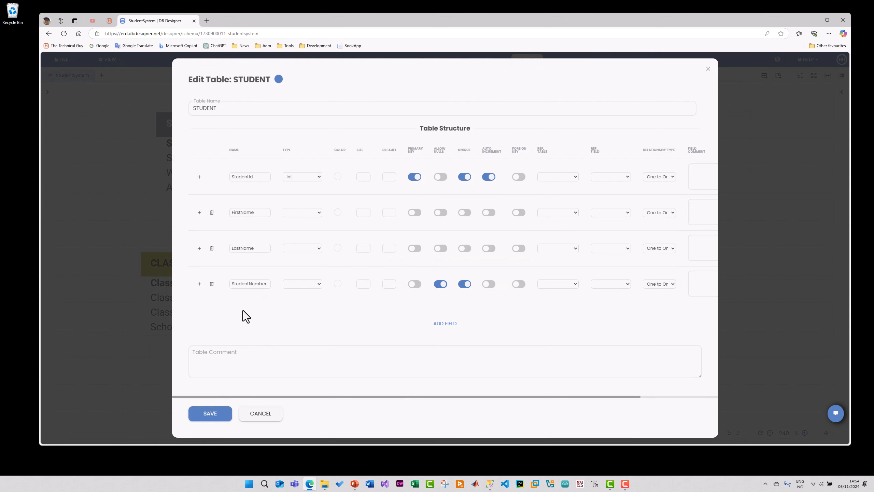
left_click(446, 326)
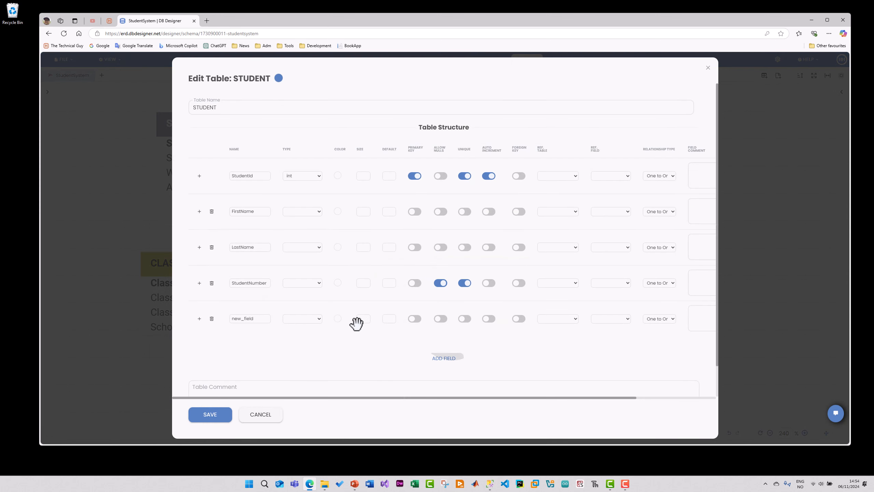
double_click(264, 319)
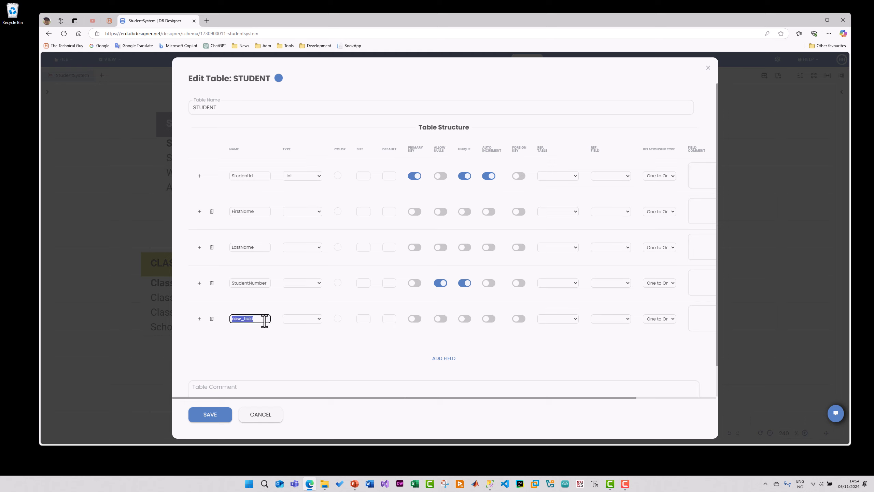
type("ClassId")
left_click(293, 332)
Make the STUDENT table's ClassId field a foreign key that references the ClassId field of the CLASS table.
left_click(520, 320)
left_click(574, 323)
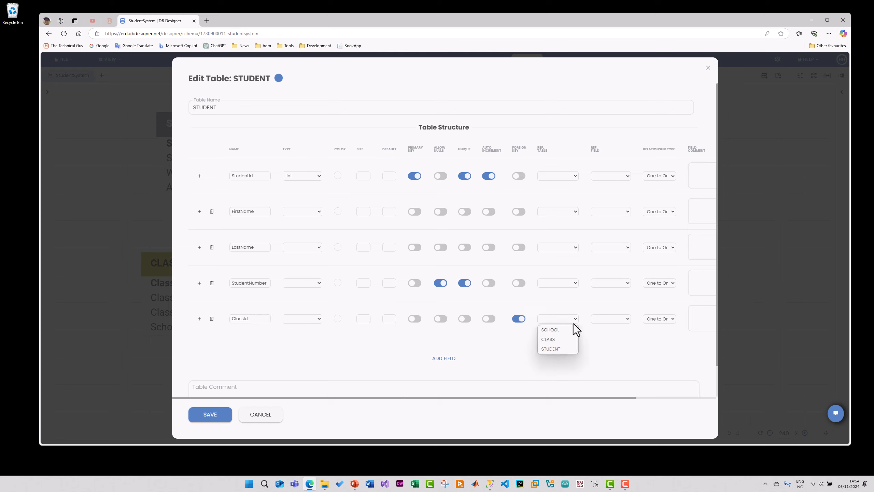
left_click(564, 339)
left_click(626, 319)
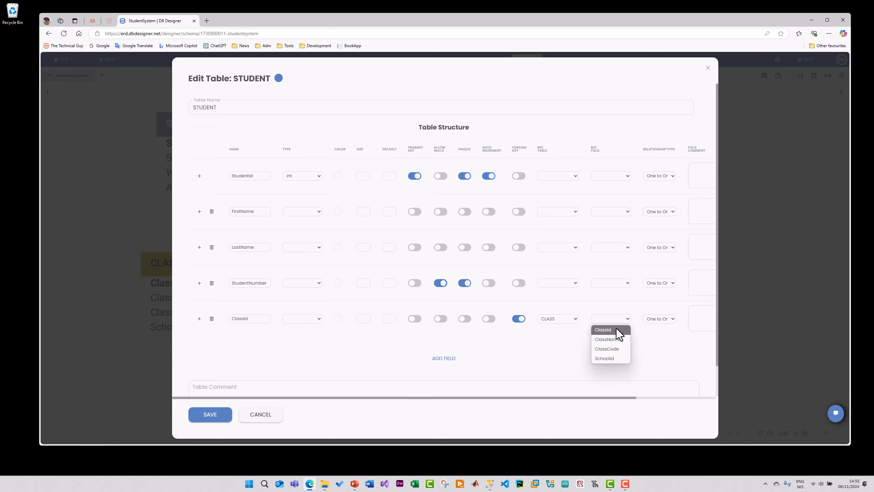
left_click(616, 329)
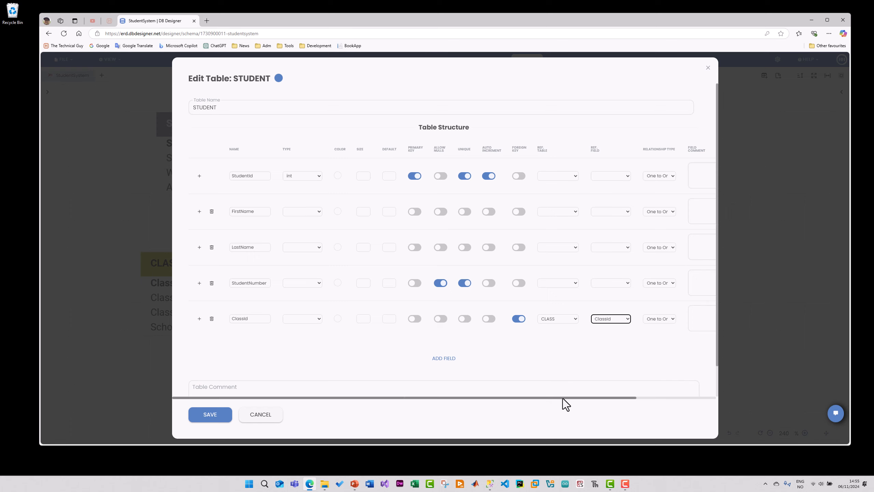
Set the relationship type of the ClassId foreign key to Many to One and save the STUDENT table.
left_click_drag(579, 399, 646, 400)
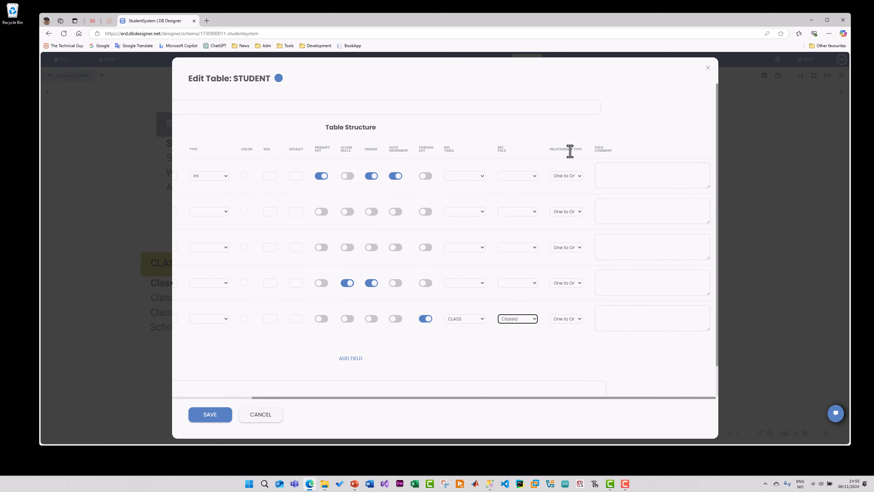
left_click(580, 318)
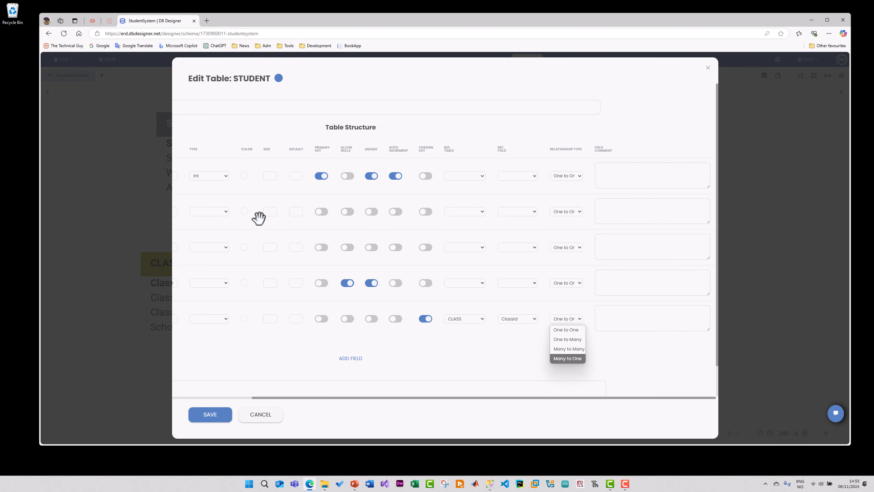
left_click(569, 360)
left_click(229, 415)
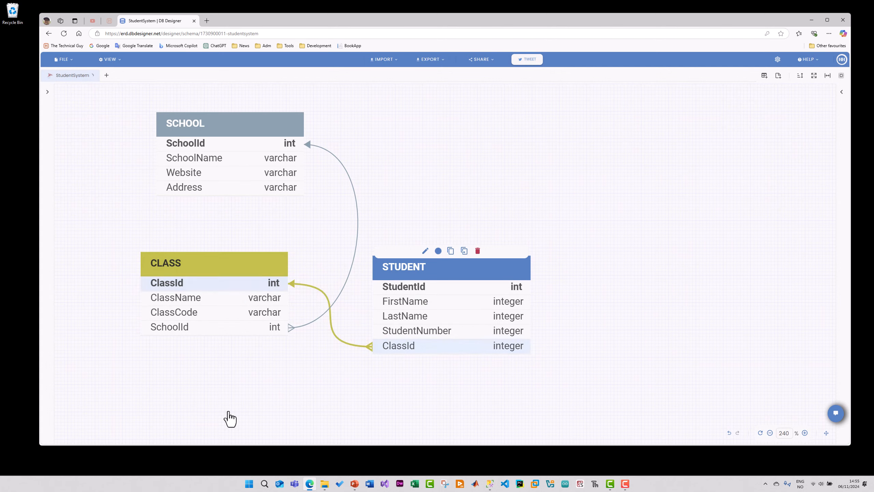
Move the STUDENT table up and right on the diagram, and set its FirstName field to varchar with size 50.
left_click_drag(472, 267, 498, 239)
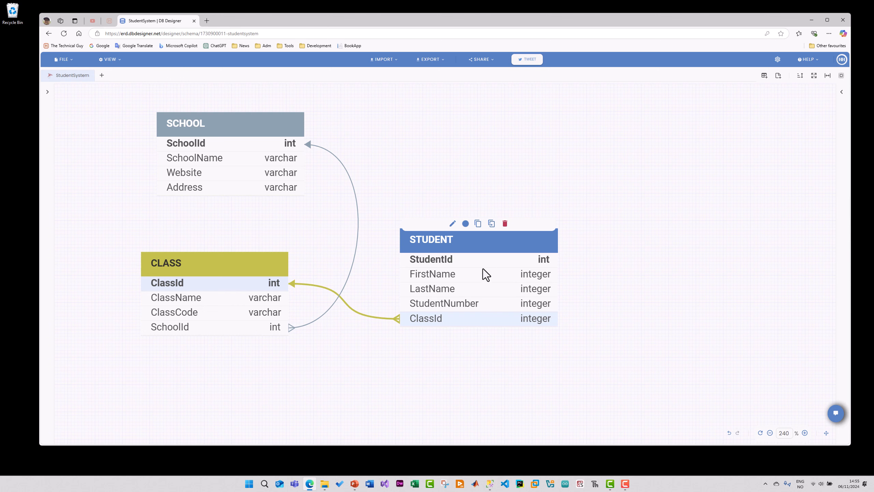
left_click(453, 224)
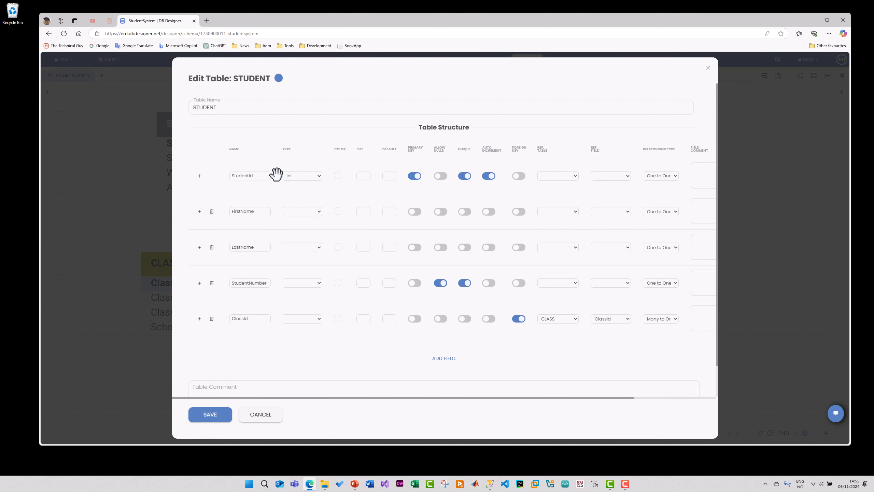
left_click(320, 212)
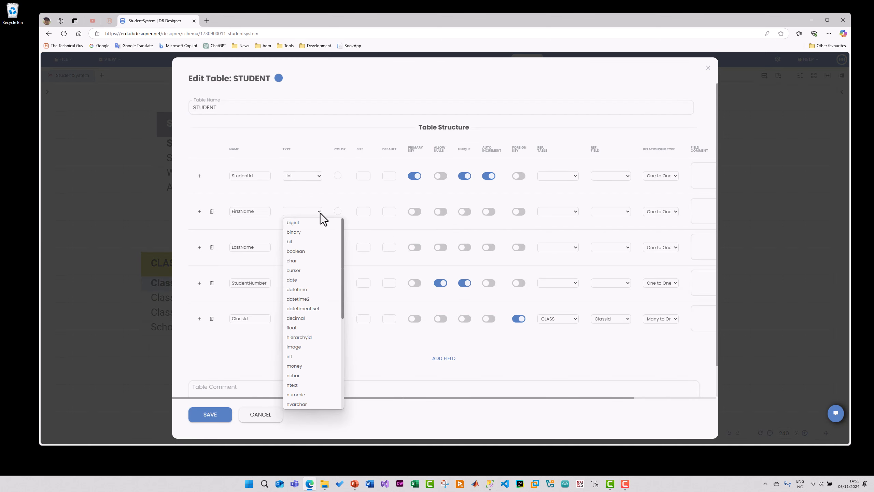
scroll(321, 370, "down", 4)
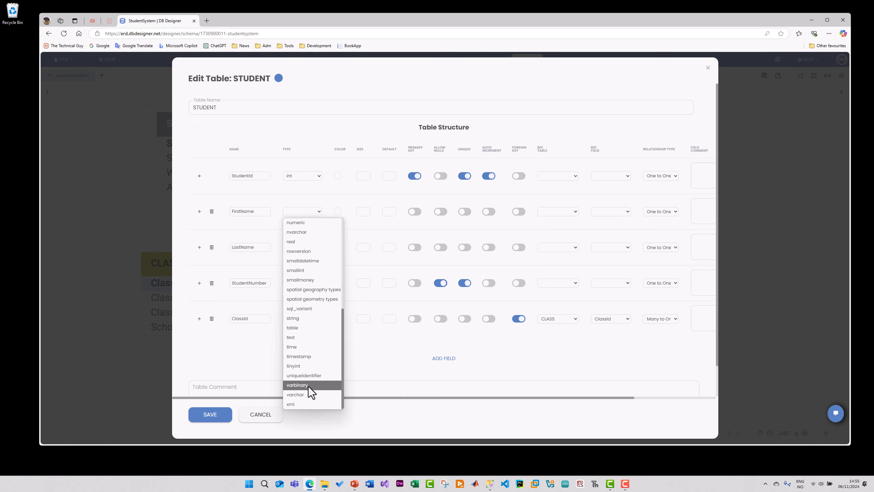
left_click(311, 395)
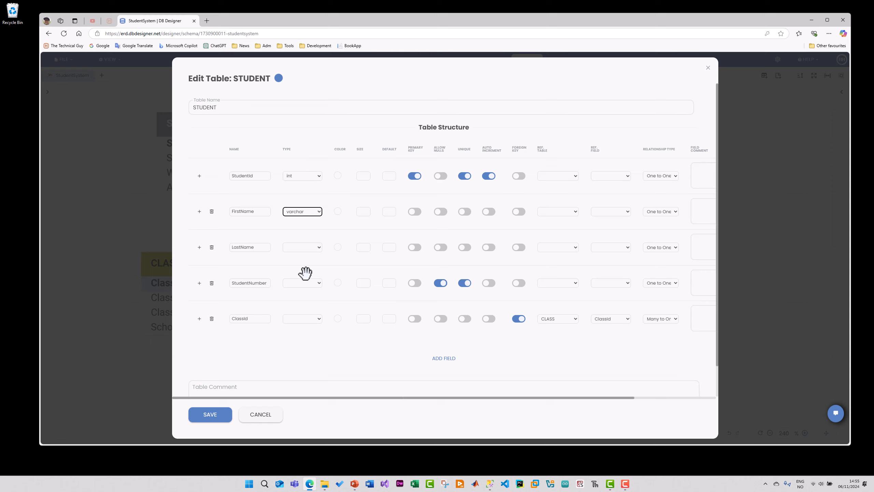
left_click(363, 212)
type("50")
Set the STUDENT table's LastName field to type varchar with size 100.
left_click(321, 250)
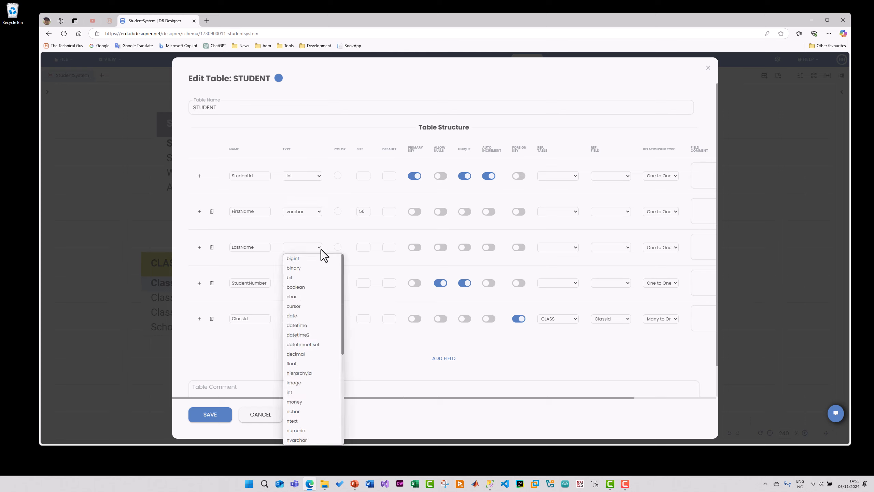
scroll(317, 374, "down", 5)
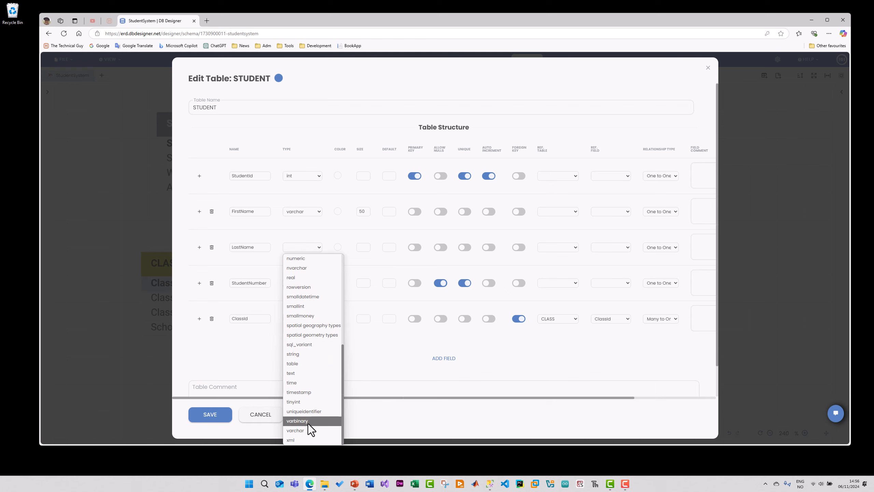
left_click(308, 429)
left_click(365, 249)
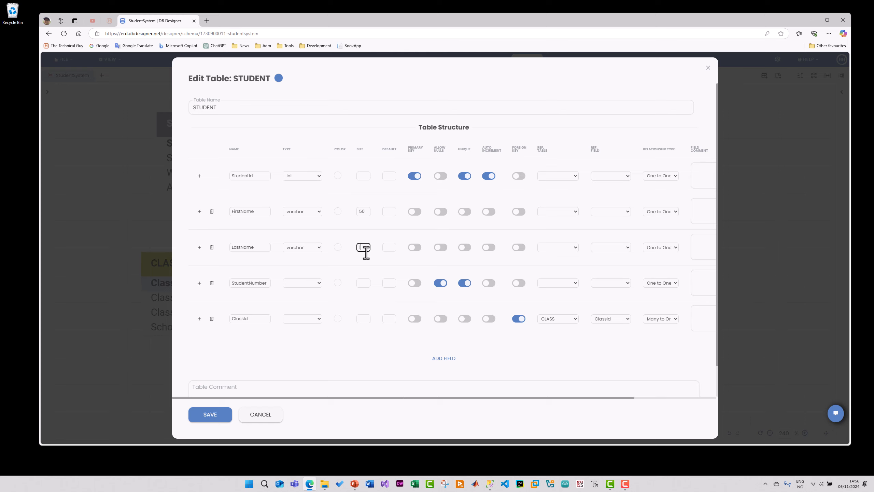
type("100")
Set the STUDENT table's StudentNumber field to type varchar with size 10.
left_click(321, 284)
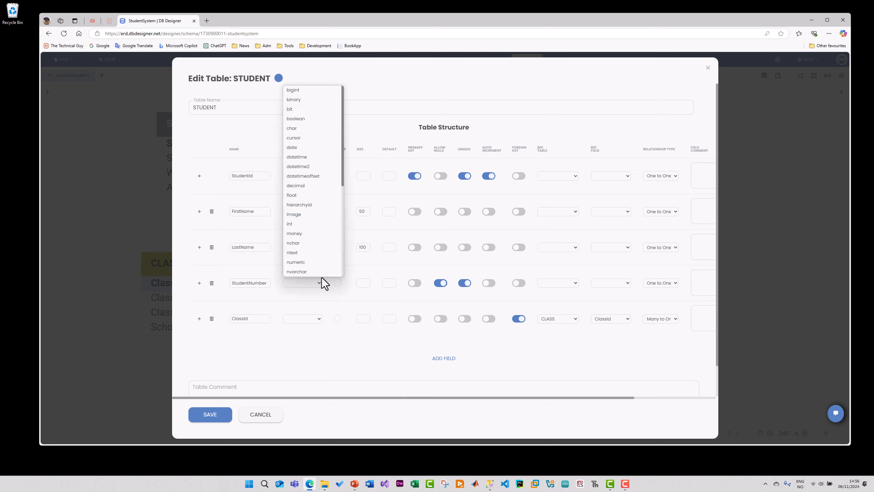
scroll(324, 265, "down", 3)
scroll(324, 262, "down", 1)
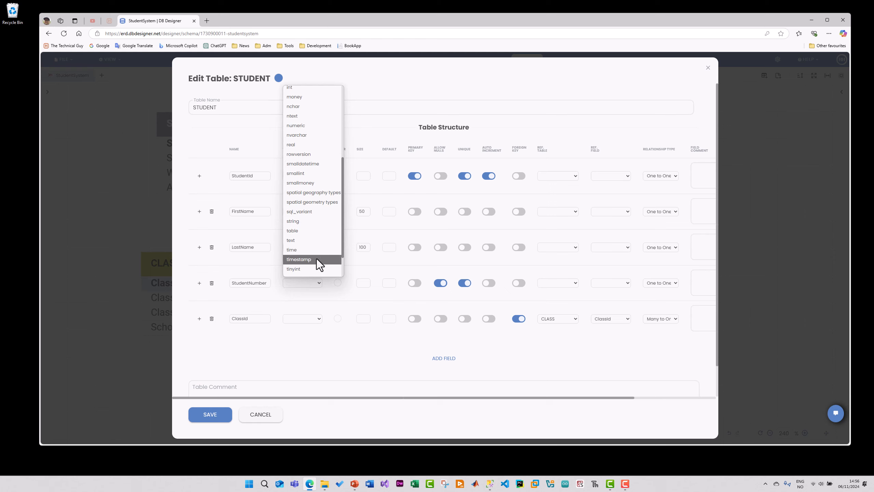
scroll(314, 258, "down", 2)
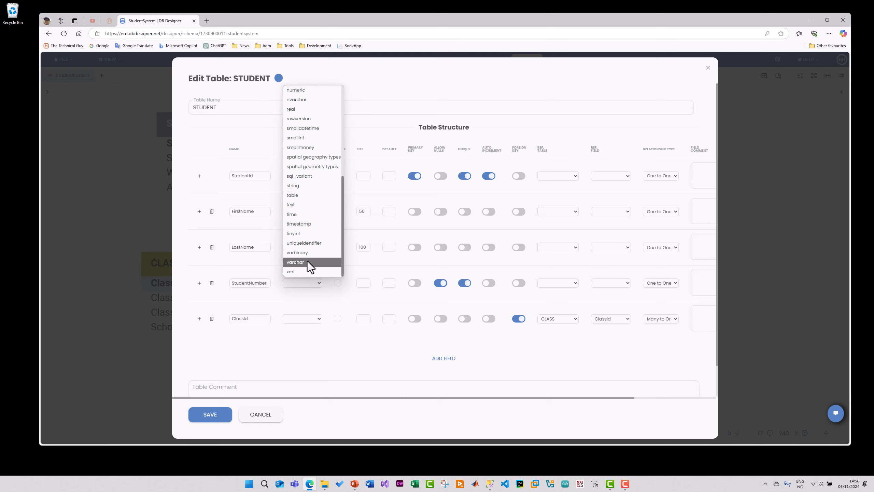
left_click(308, 261)
left_click(364, 284)
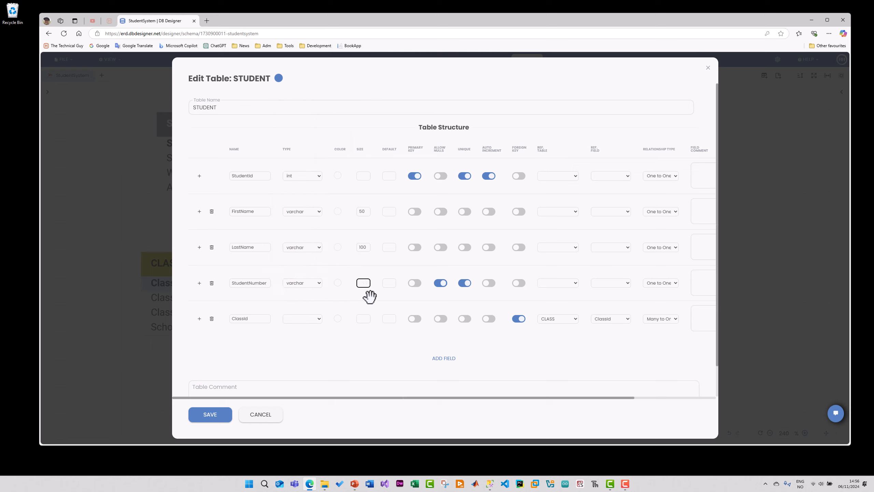
type("10")
left_click(357, 296)
Set the type of the STUDENT table's ClassId field to int and save the table.
left_click(313, 321)
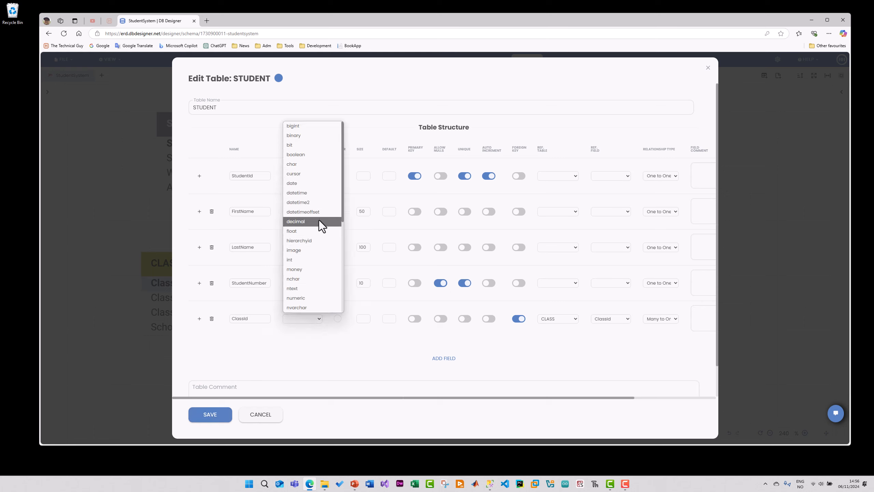
left_click(318, 258)
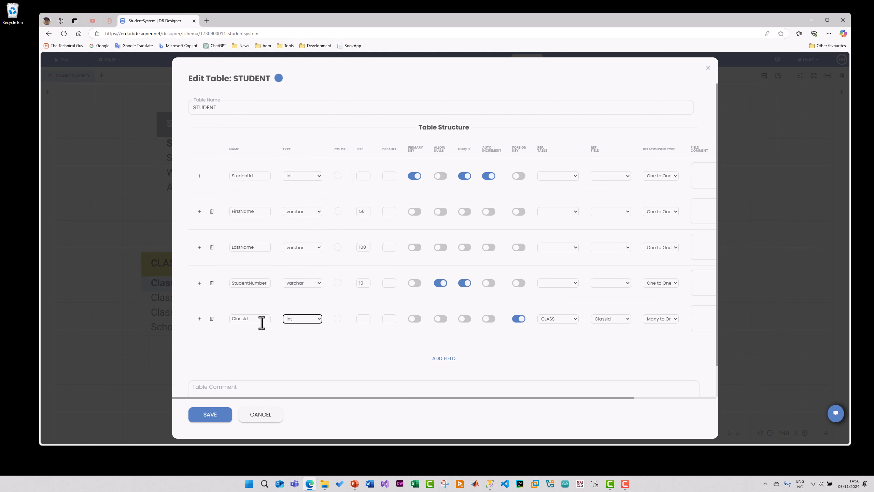
left_click(210, 414)
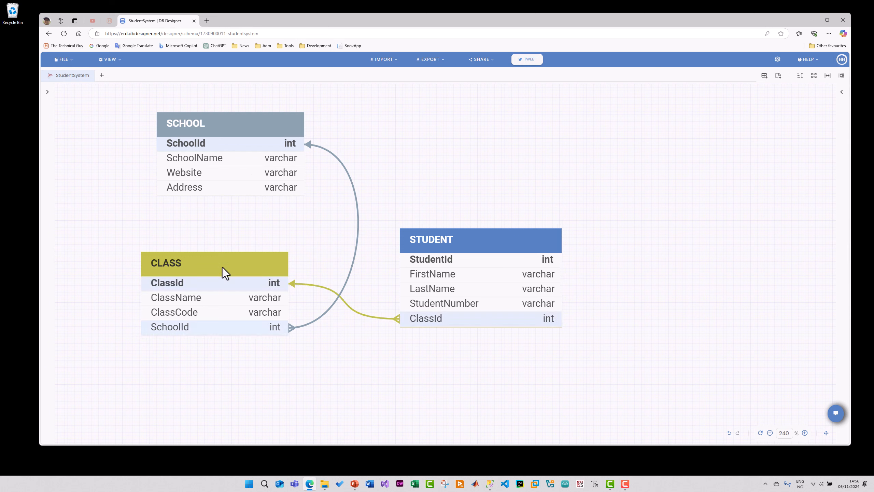
Shift the CLASS and STUDENT tables slightly down on the diagram.
left_click_drag(221, 274, 219, 283)
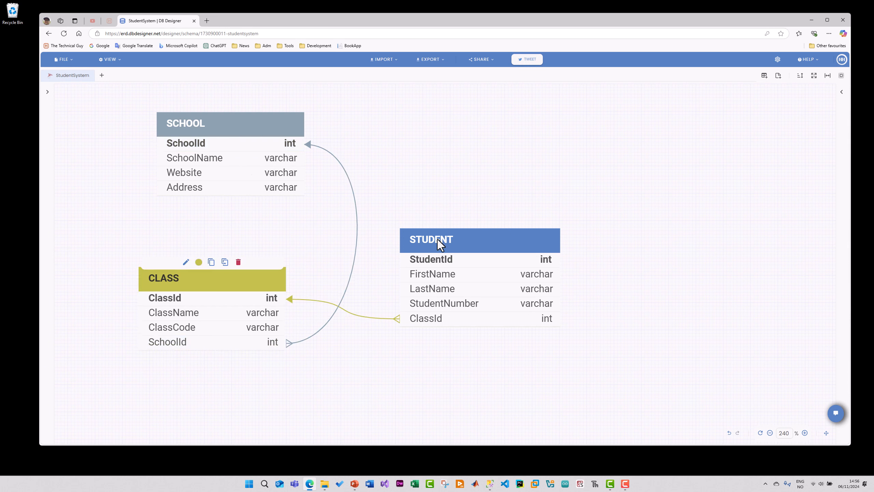
left_click_drag(490, 237, 490, 242)
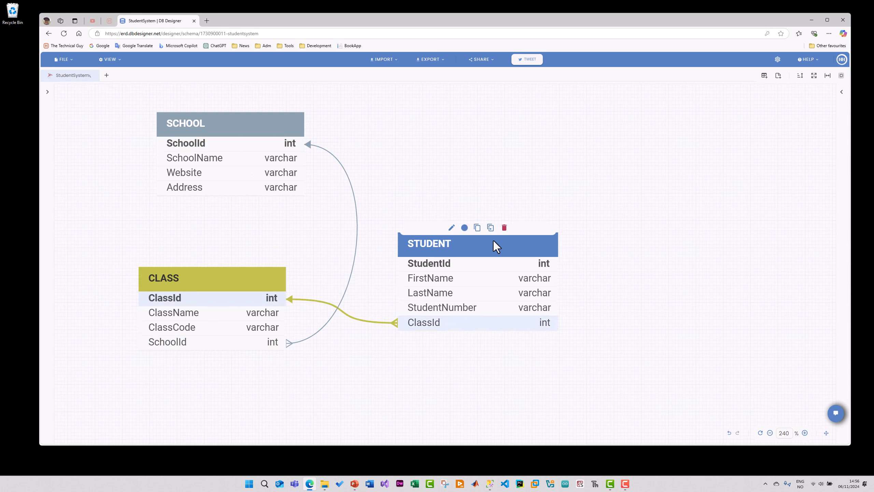
Create a new table in the empty area above STUDENT and name it COURSE.
right_click(483, 138)
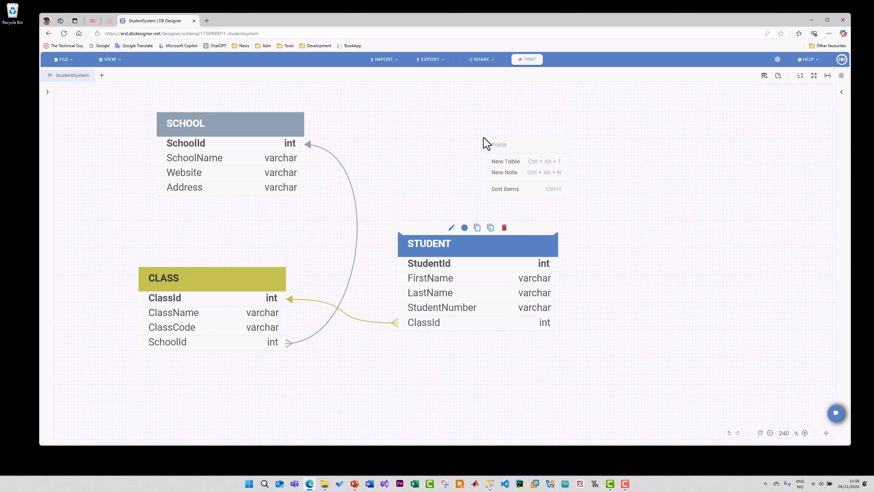
left_click(506, 161)
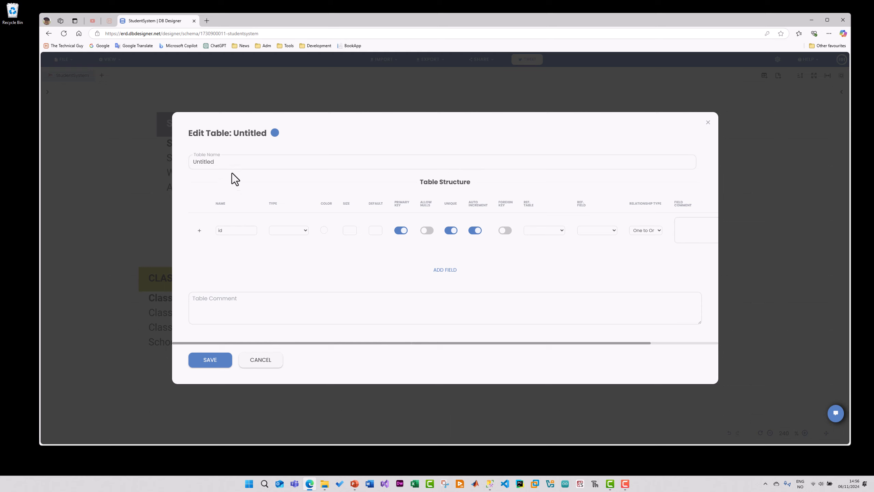
left_click(234, 164)
double_click(235, 164)
type("CO")
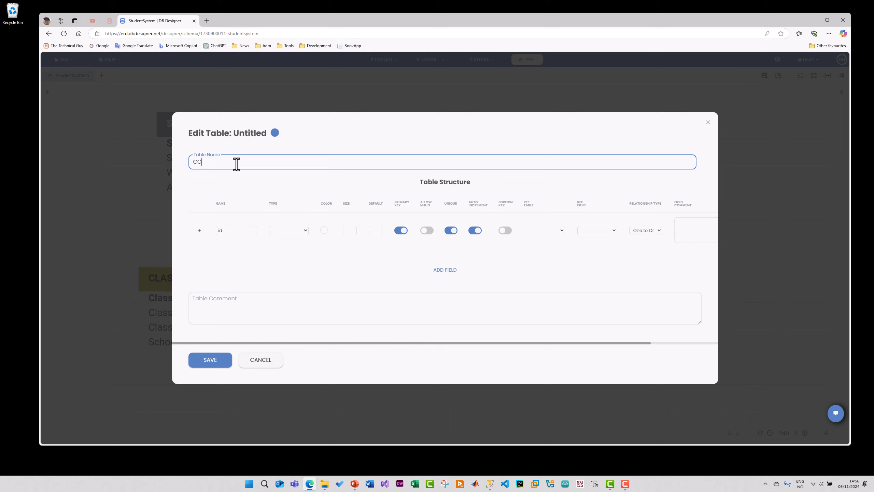
type("URSE")
Rename the COURSE table's primary key field to CourseId, set its type to int and save the table.
double_click(239, 232)
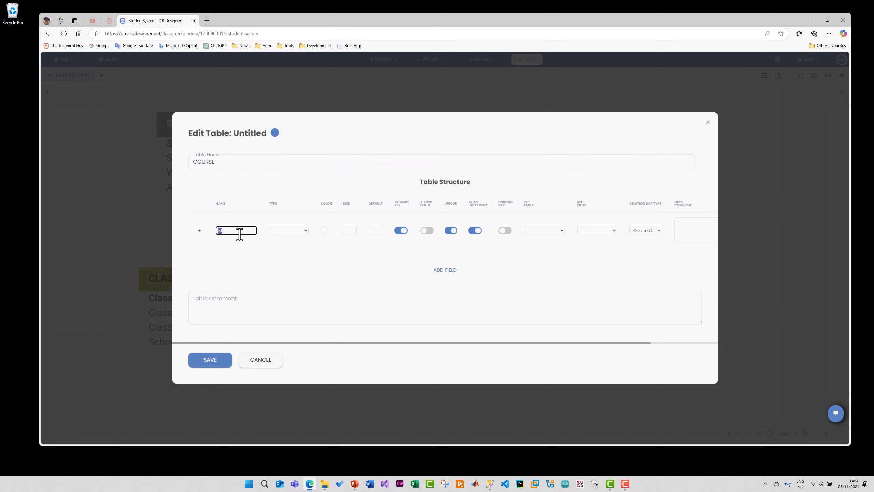
type("CourseId")
left_click(288, 231)
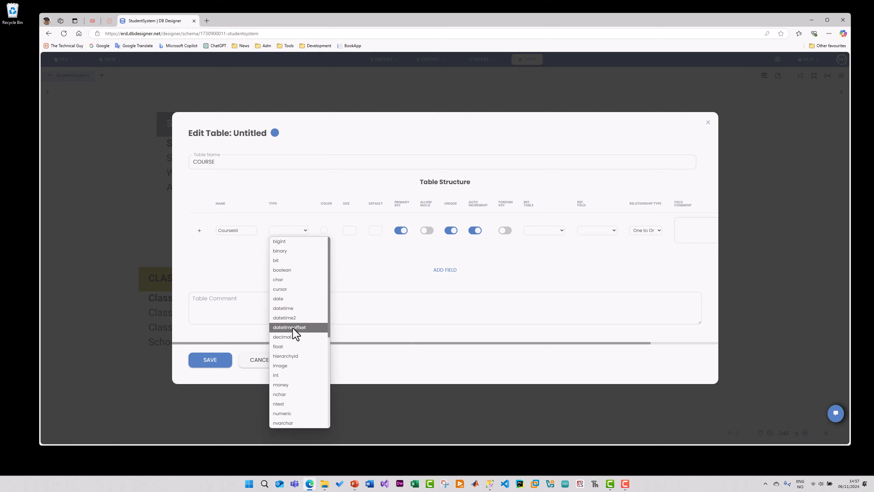
left_click(294, 375)
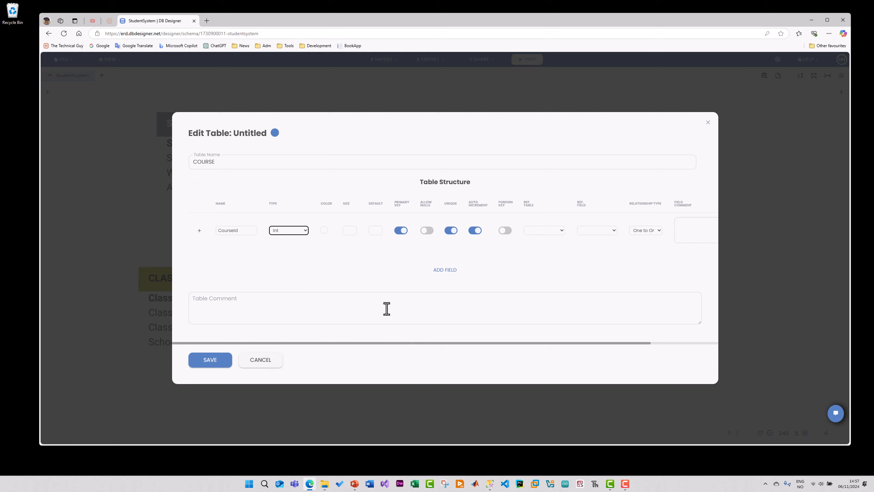
left_click(216, 365)
left_click(396, 282)
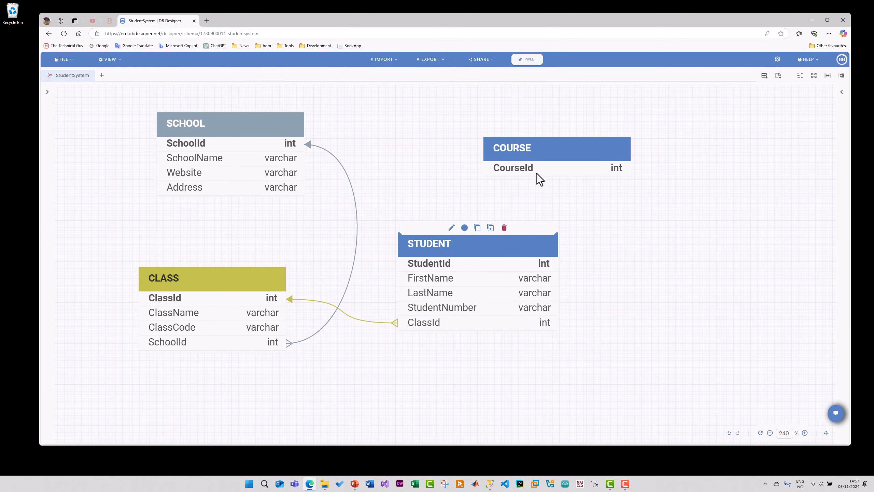
Move the COURSE table up and left above STUDENT, and create a new table named TEACHER to its right.
left_click_drag(556, 143, 508, 128)
right_click(642, 140)
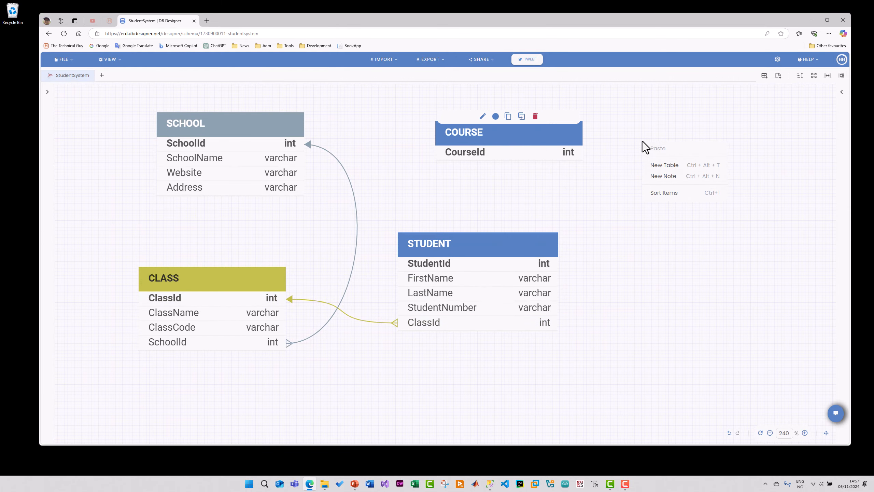
left_click(664, 170)
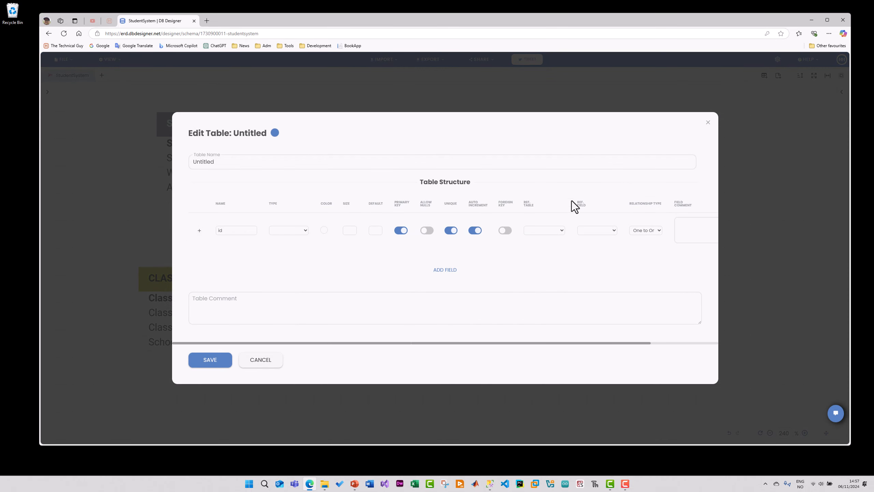
double_click(258, 160)
type("TEACHER")
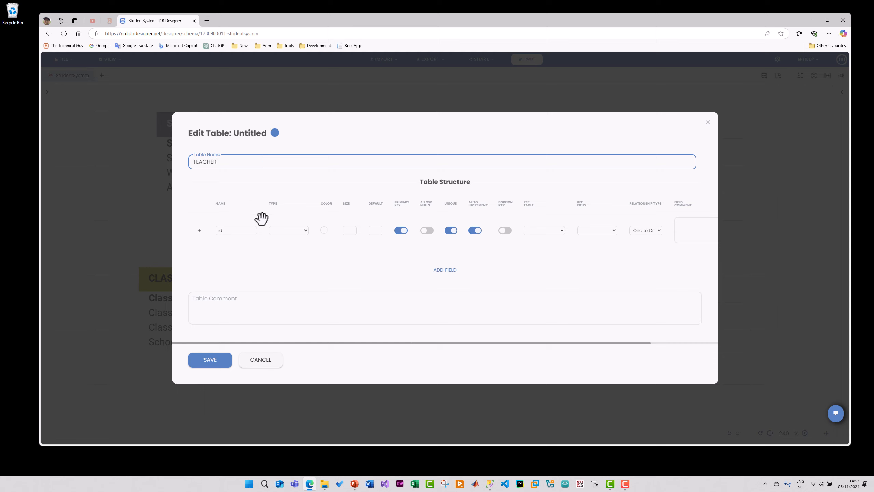
Rename the TEACHER table's primary key field to TeacherId with type int, and save the table with its references updated.
double_click(242, 230)
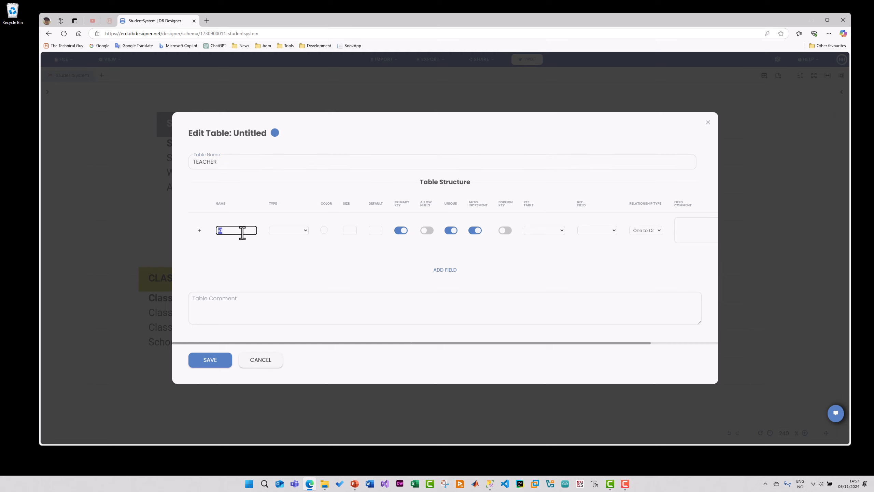
type("Teacherid")
key("BackSpace")
double_click(249, 230)
double_click(236, 159)
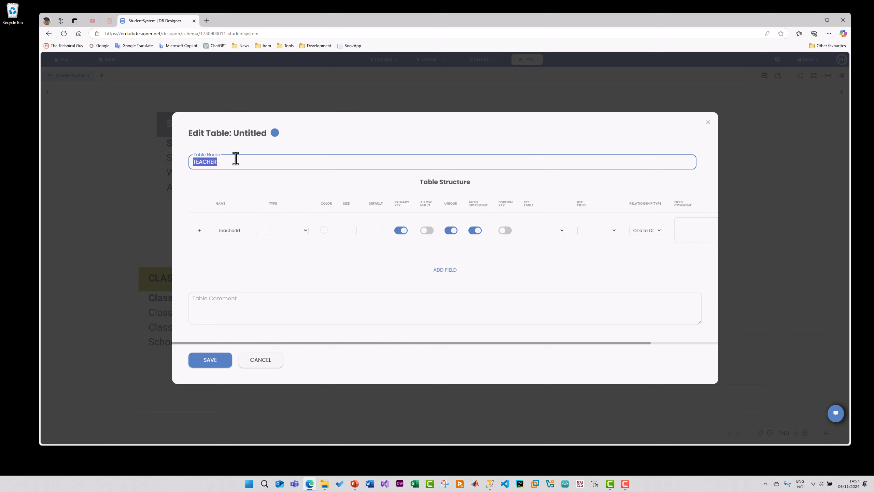
left_click(304, 231)
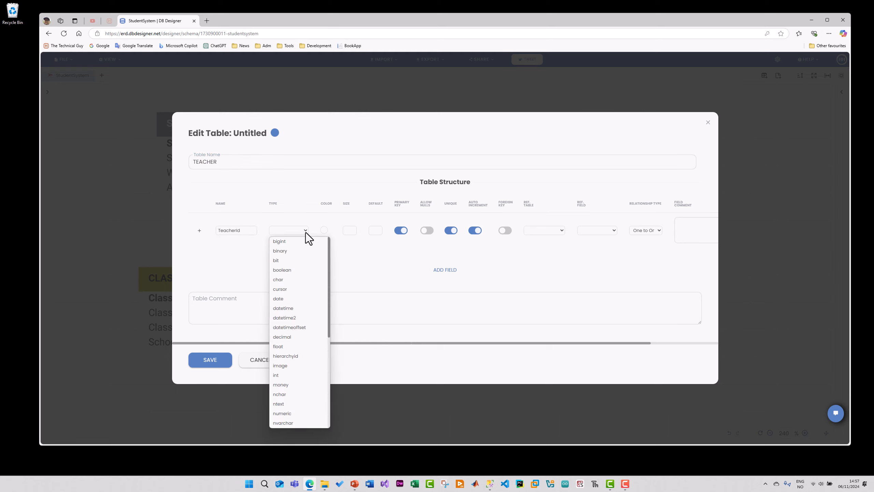
left_click(295, 374)
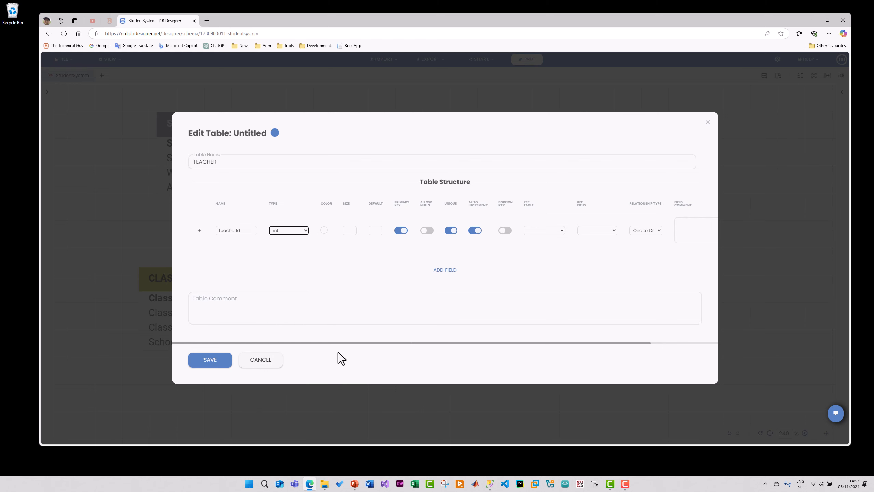
left_click(209, 363)
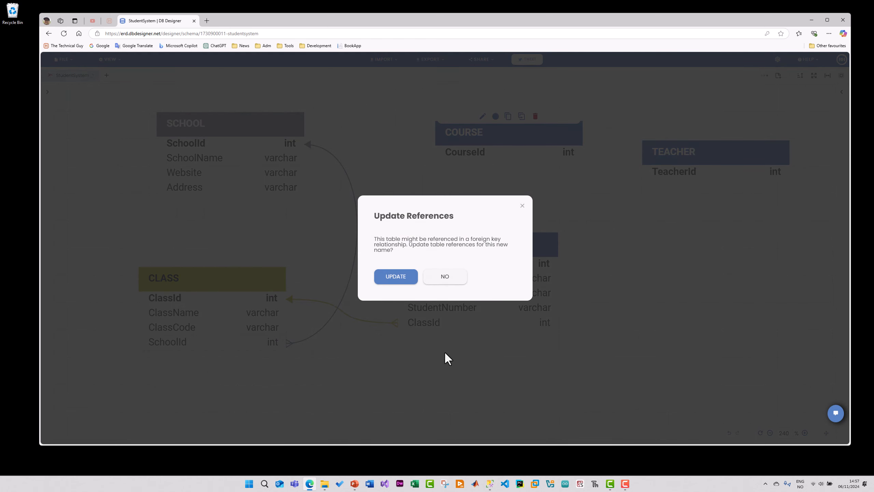
left_click(395, 276)
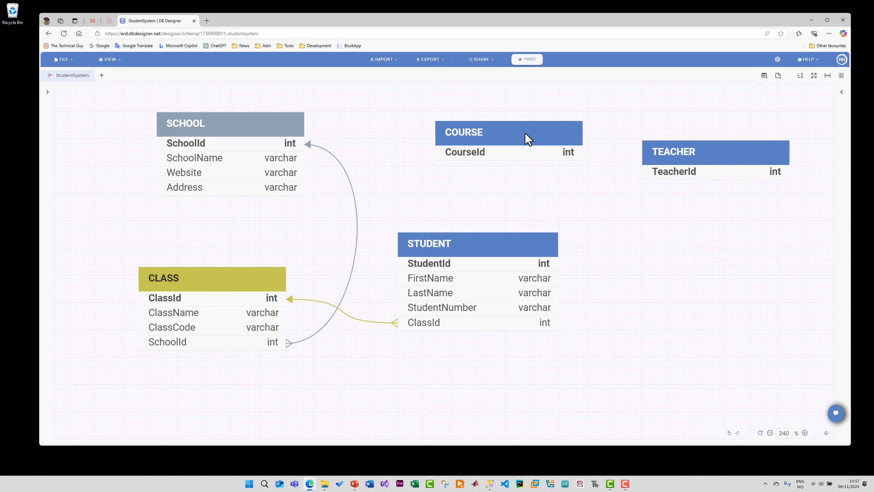
Move the COURSE table slightly left and add a new field named CourseName to it.
left_click_drag(521, 132, 506, 133)
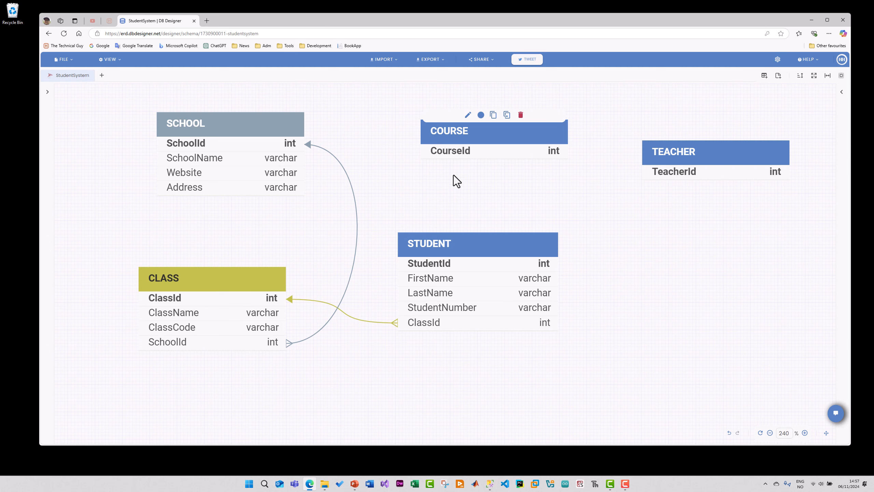
left_click(469, 115)
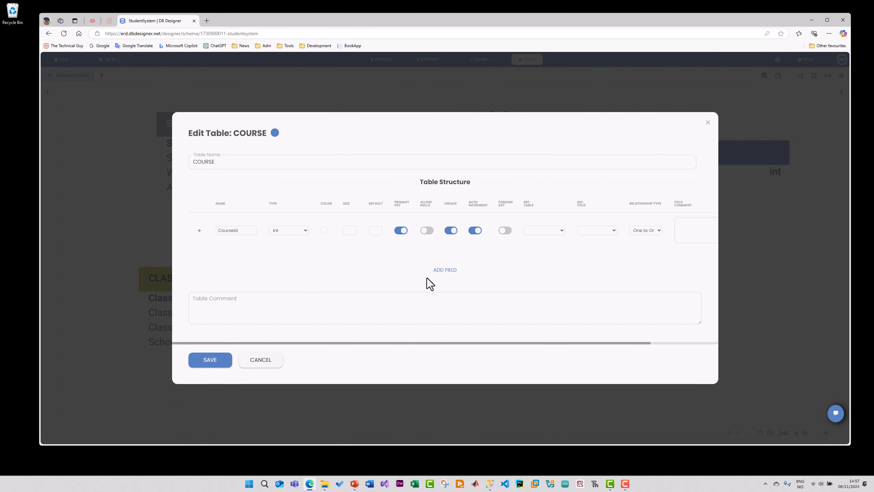
left_click(442, 271)
double_click(265, 249)
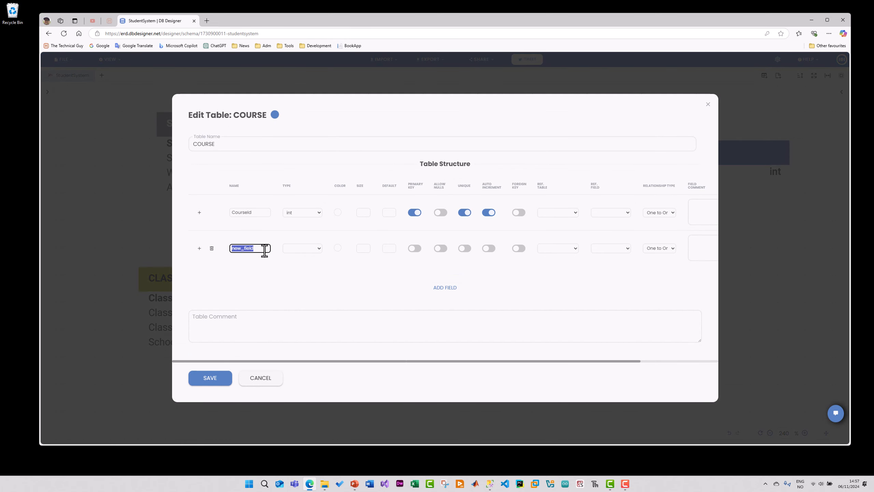
type("Coy")
key("BackSpace")
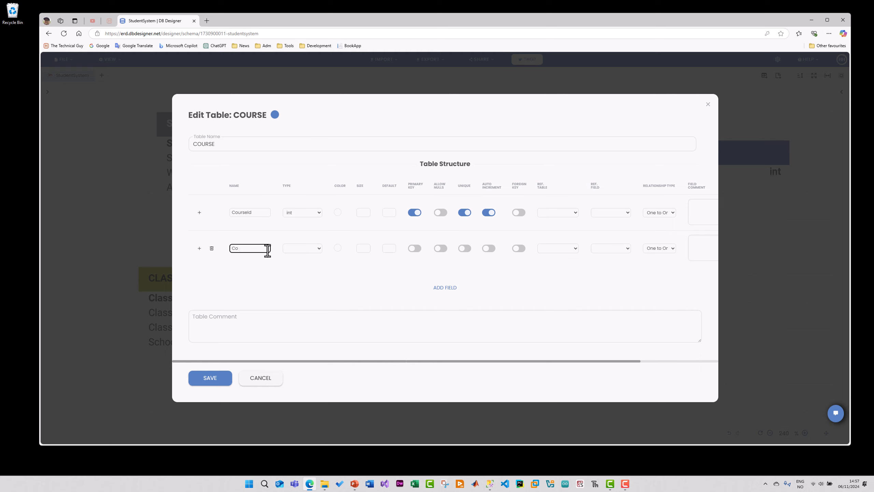
type("urseName")
Set the CourseName field's type to varchar with size 50.
left_click(316, 248)
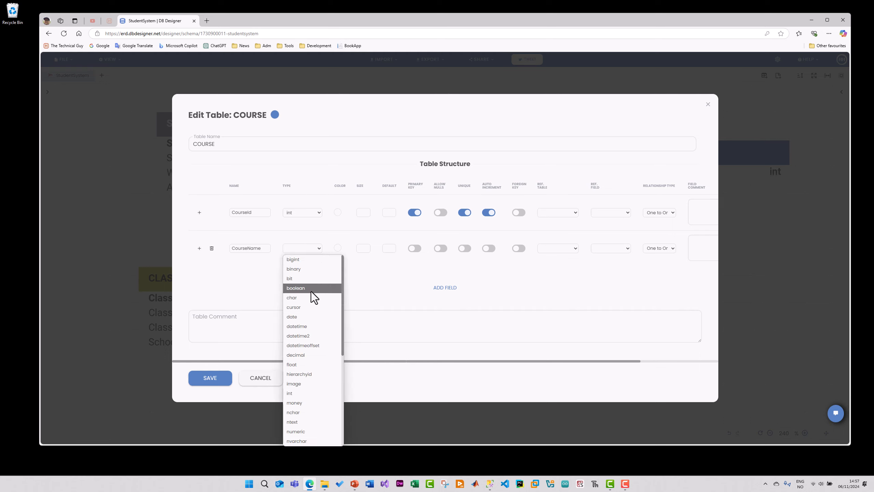
scroll(303, 403, "down", 6)
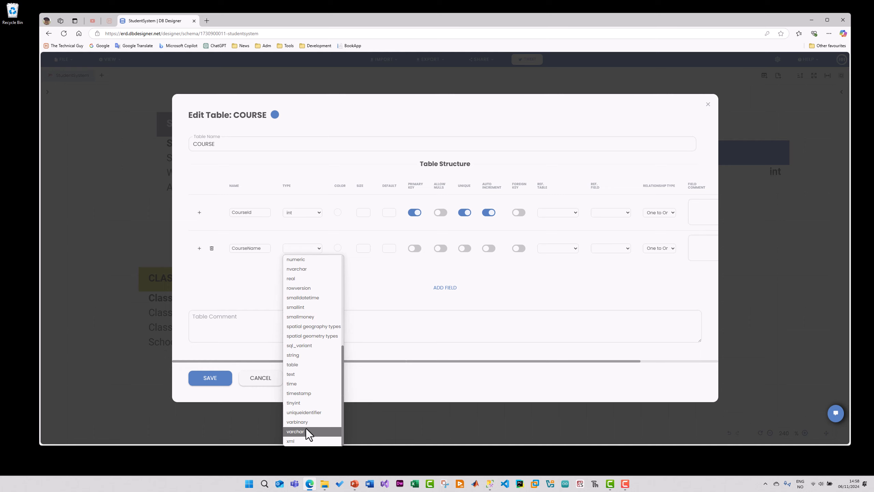
left_click(306, 431)
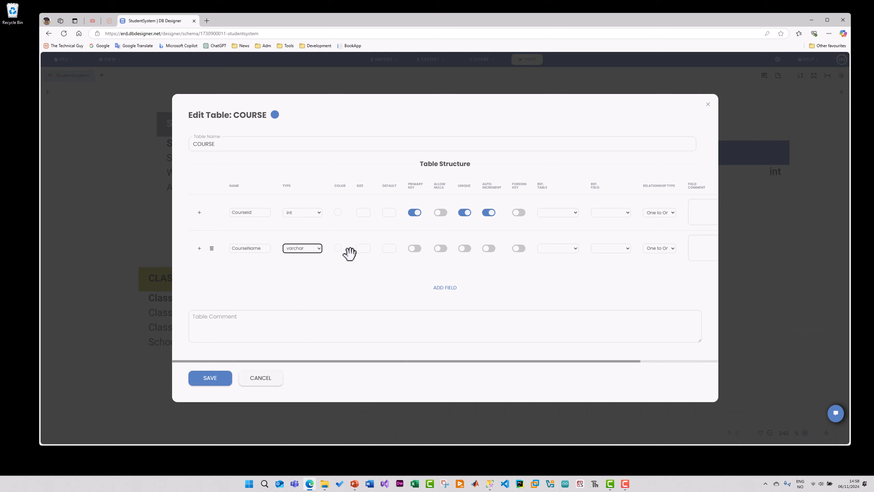
left_click(363, 249)
type("4")
type("50")
Add another field to the COURSE table and name it CourseCode.
left_click(447, 288)
double_click(264, 267)
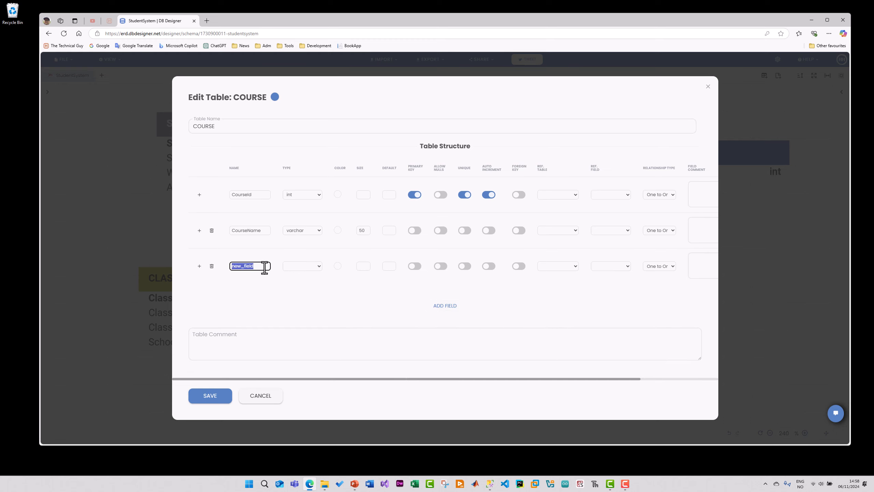
type("CourseCode")
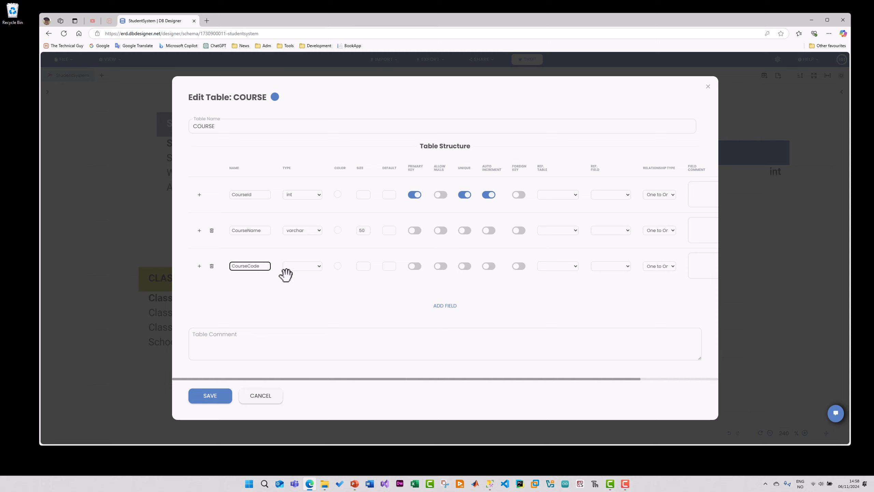